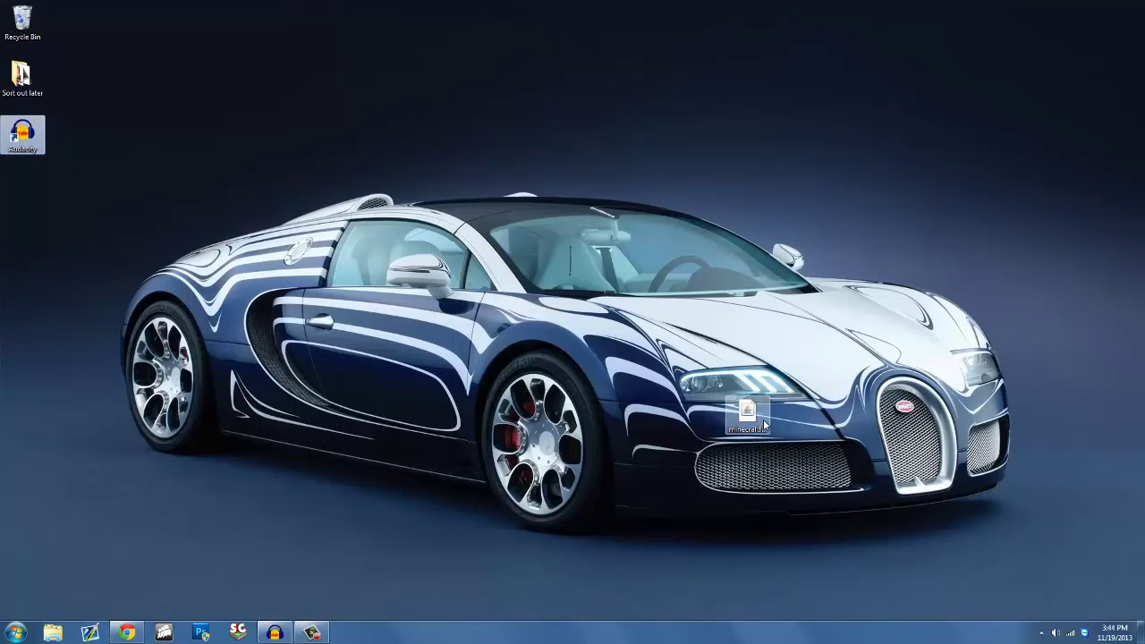
Move the Minecraft Forge installer file to the upper part of the desktop
drag(747, 412, 439, 89)
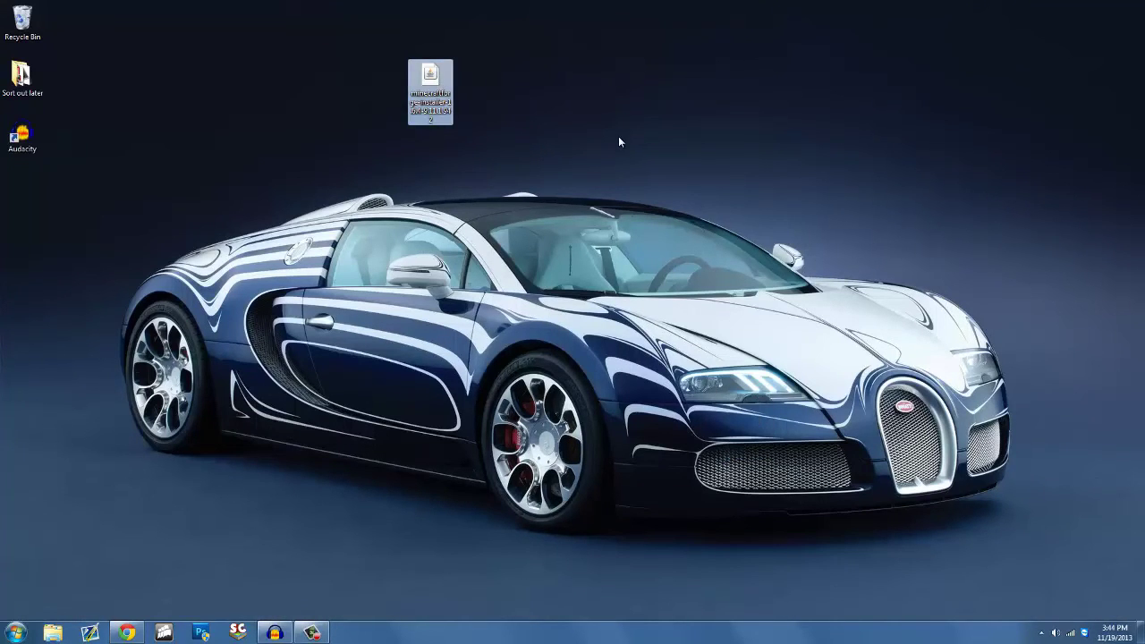
click(149, 541)
Switch to Chrome and look through the Better Sprinting forum thread for its 1.6.4 Forge download
click(127, 632)
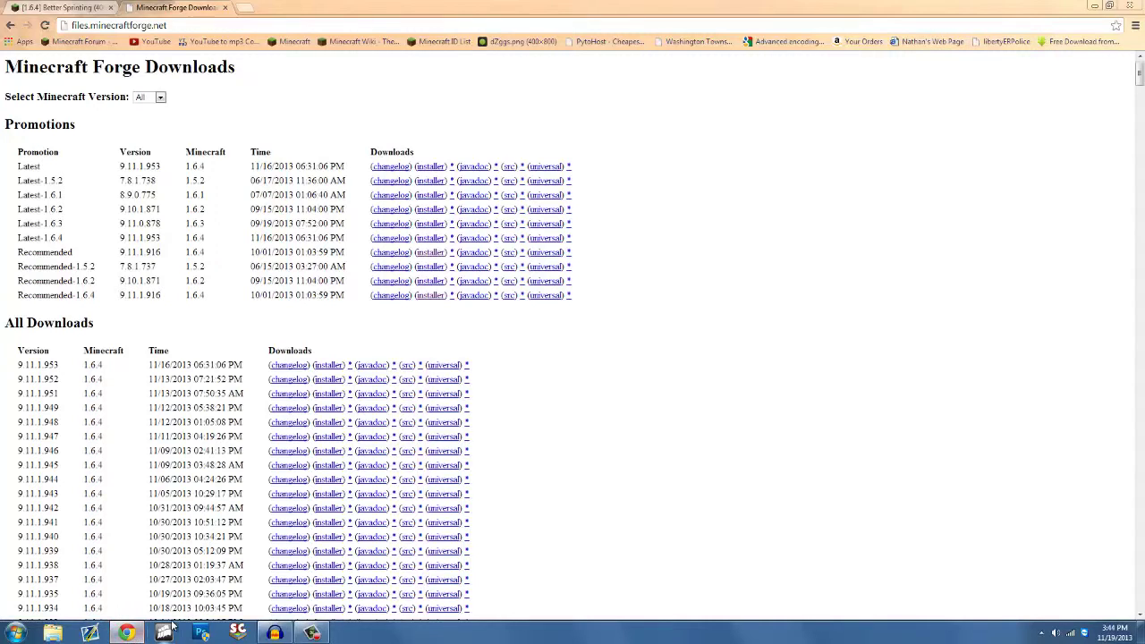
click(26, 7)
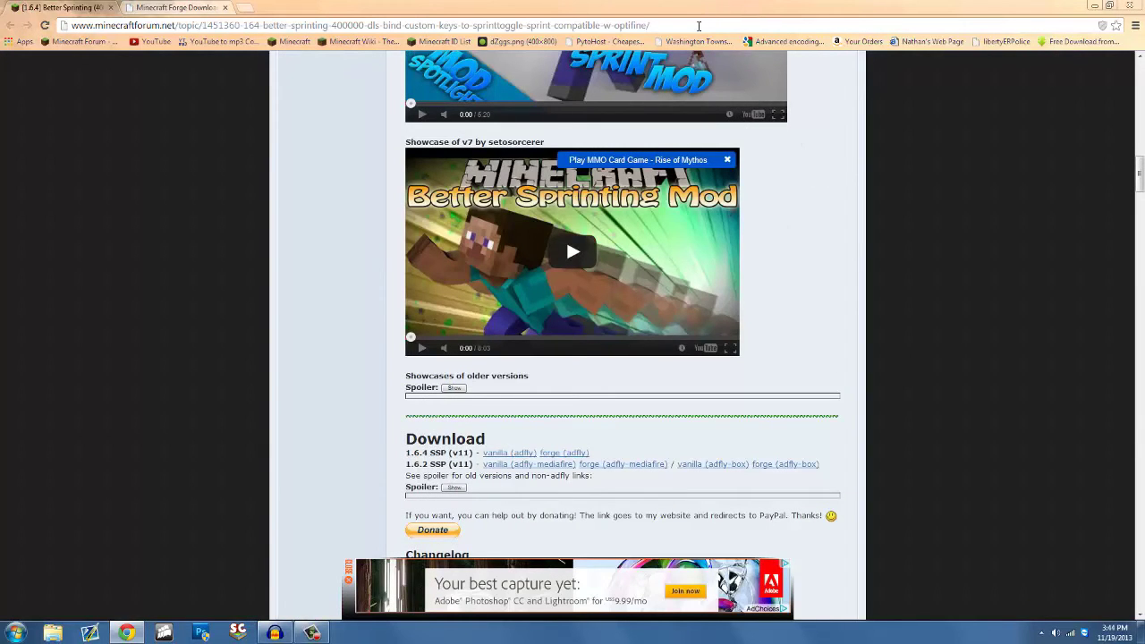
key(ctrl+a)
drag(339, 7, 680, 31)
scroll(1138, 261, up, 15)
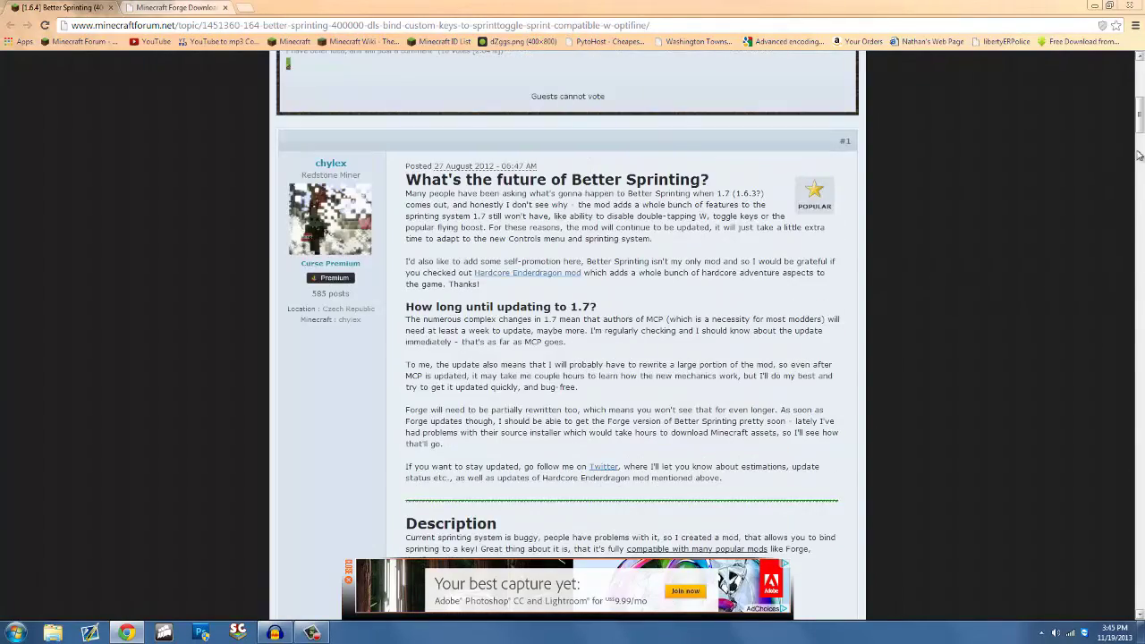
drag(1138, 119, 1140, 188)
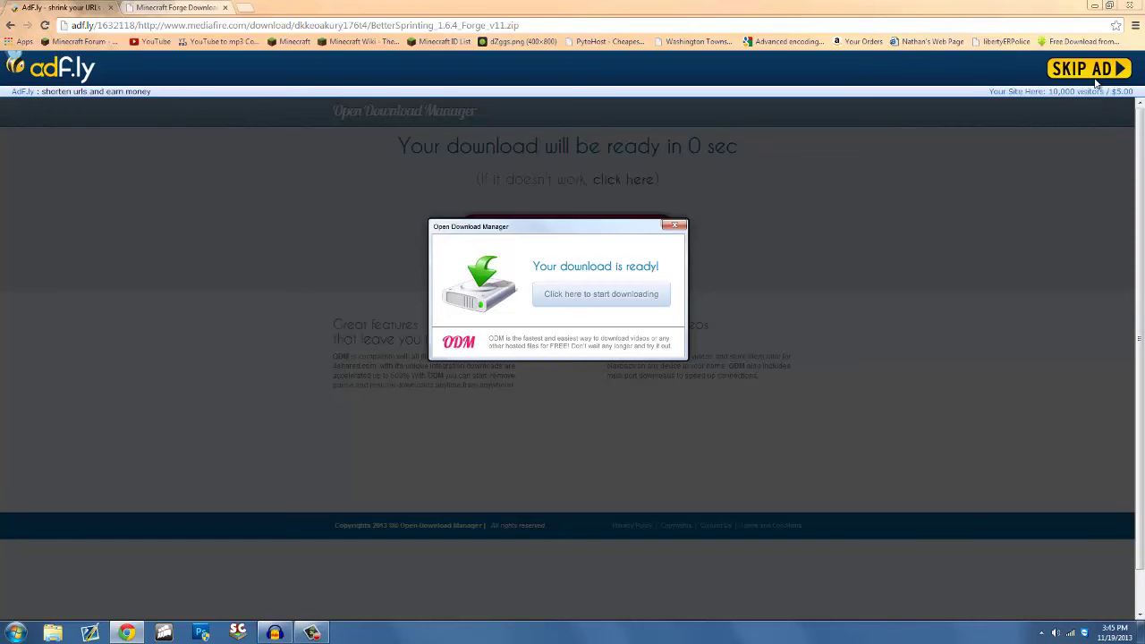
Skip the adf.ly ad, download BetterSprinting_1.6.4_Forge_v11.zip from MediaFire to the Desktop, and close the pop-up window
click(1093, 71)
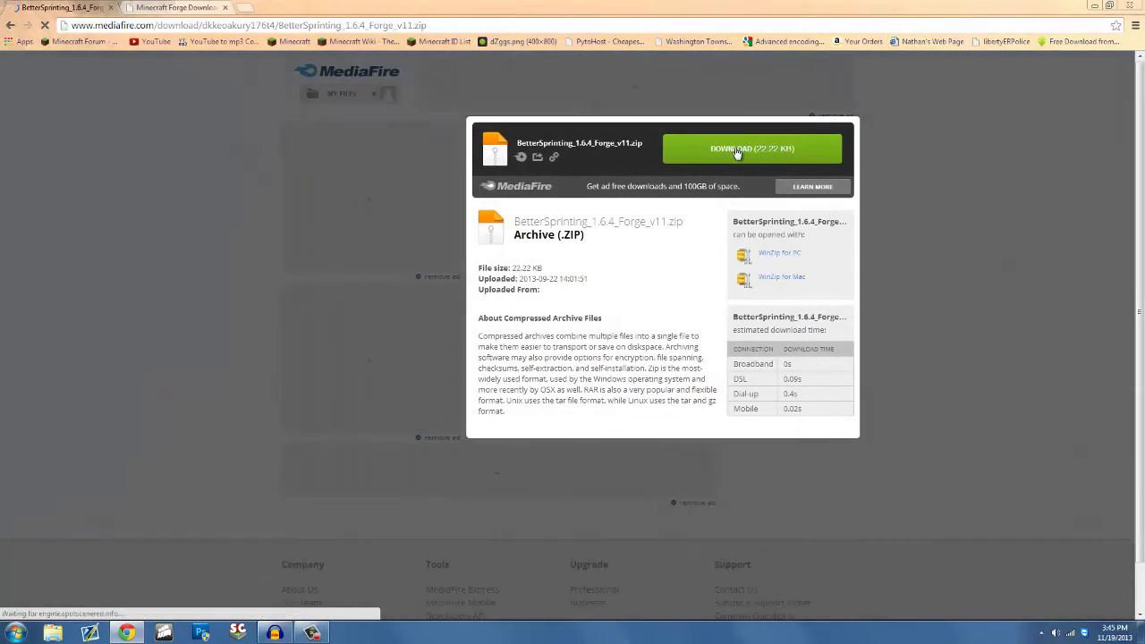
click(743, 150)
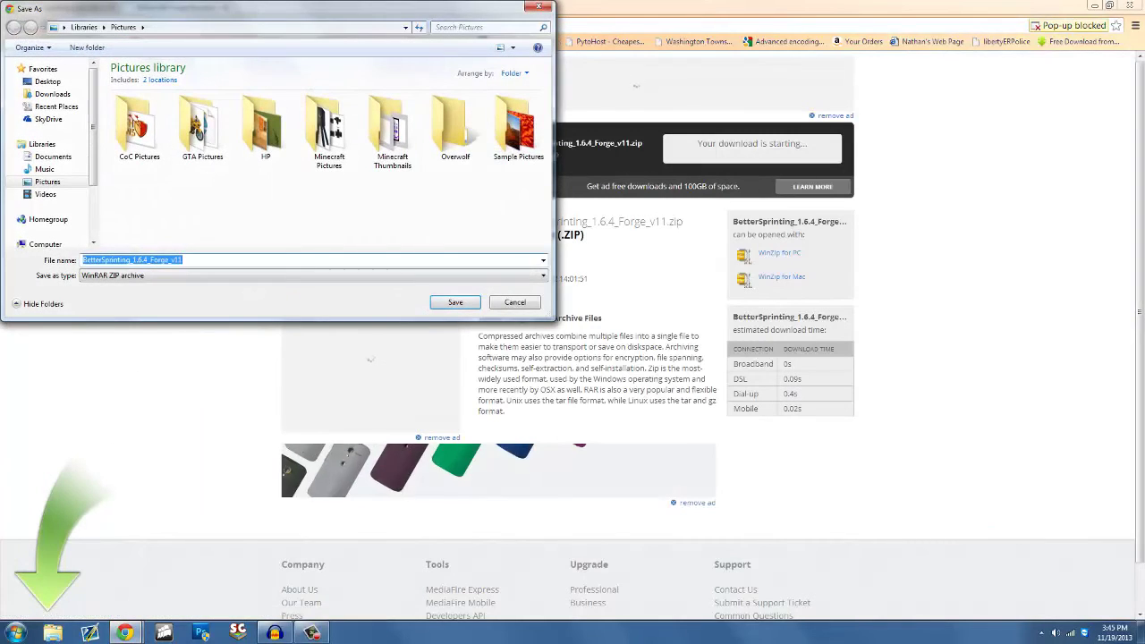
mouse_move(214, 565)
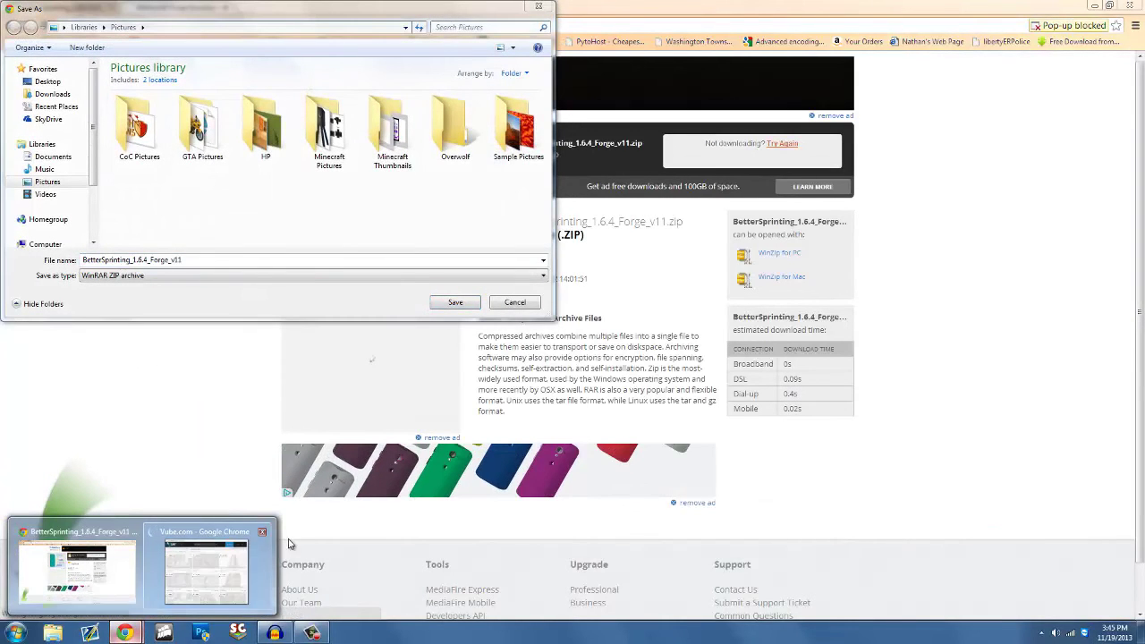
click(262, 533)
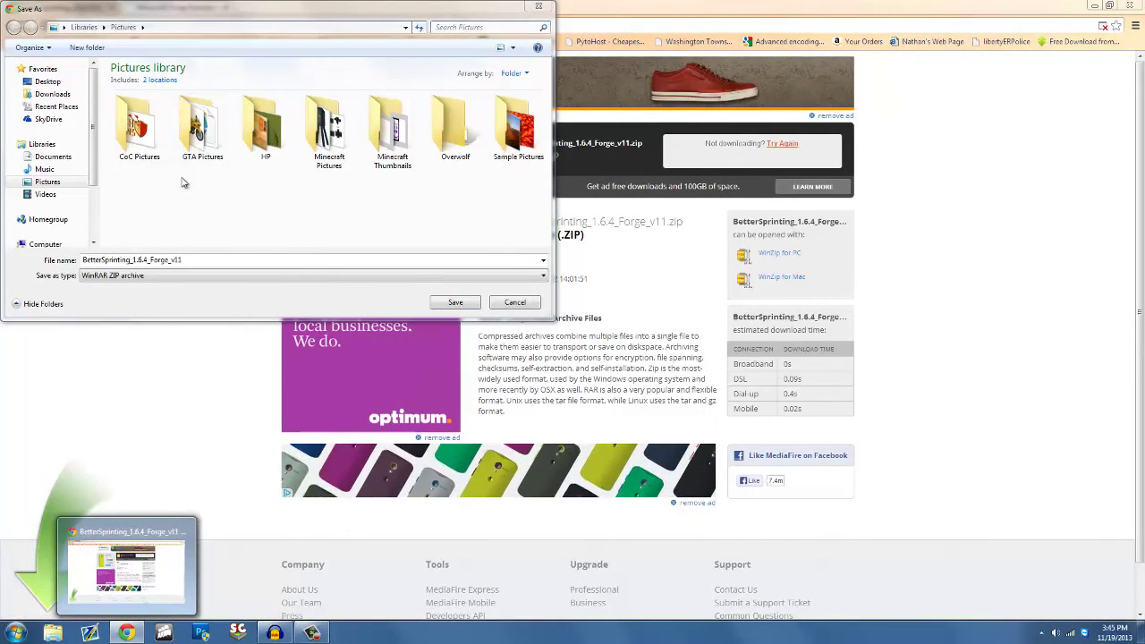
click(47, 82)
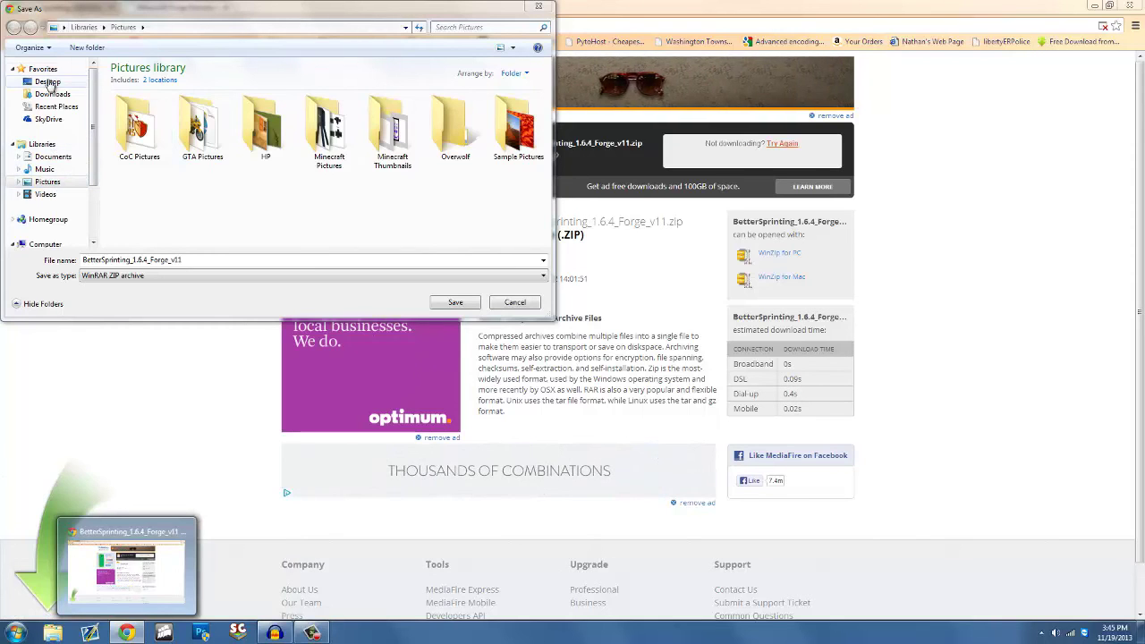
click(455, 302)
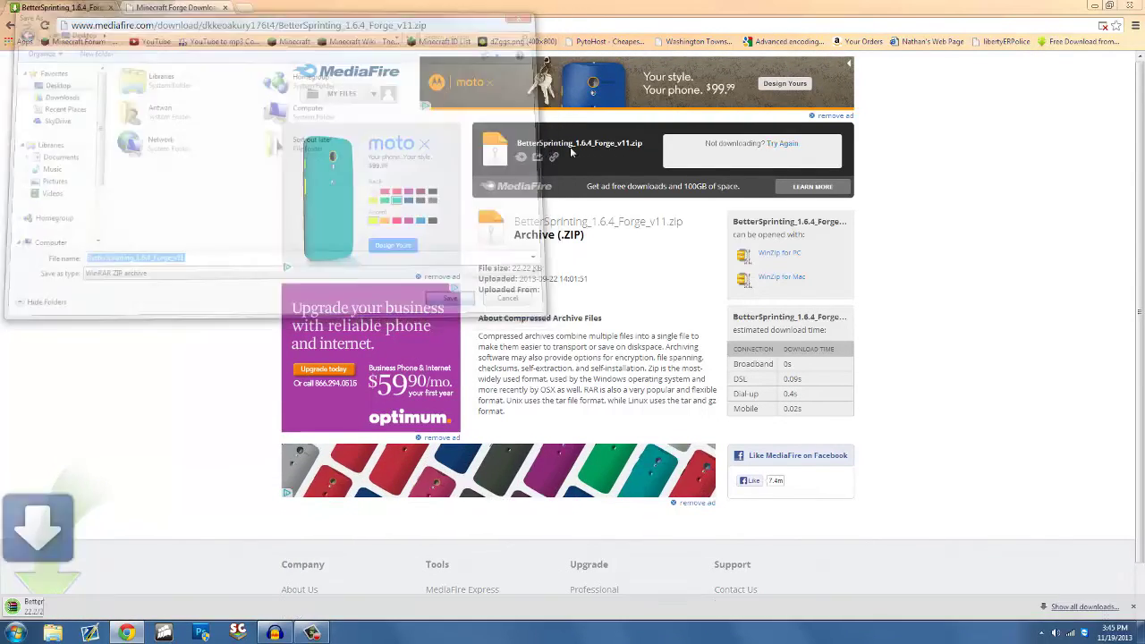
Extract the Better Sprinting jar from the downloaded zip onto the desktop using WinRAR, and close the archive
click(95, 606)
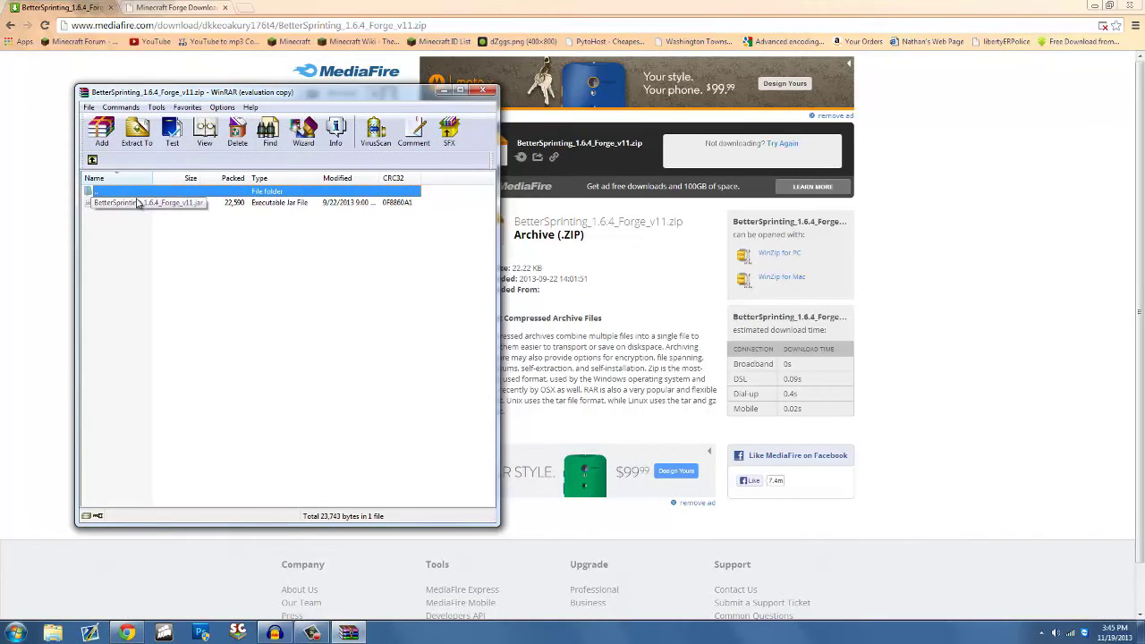
click(134, 204)
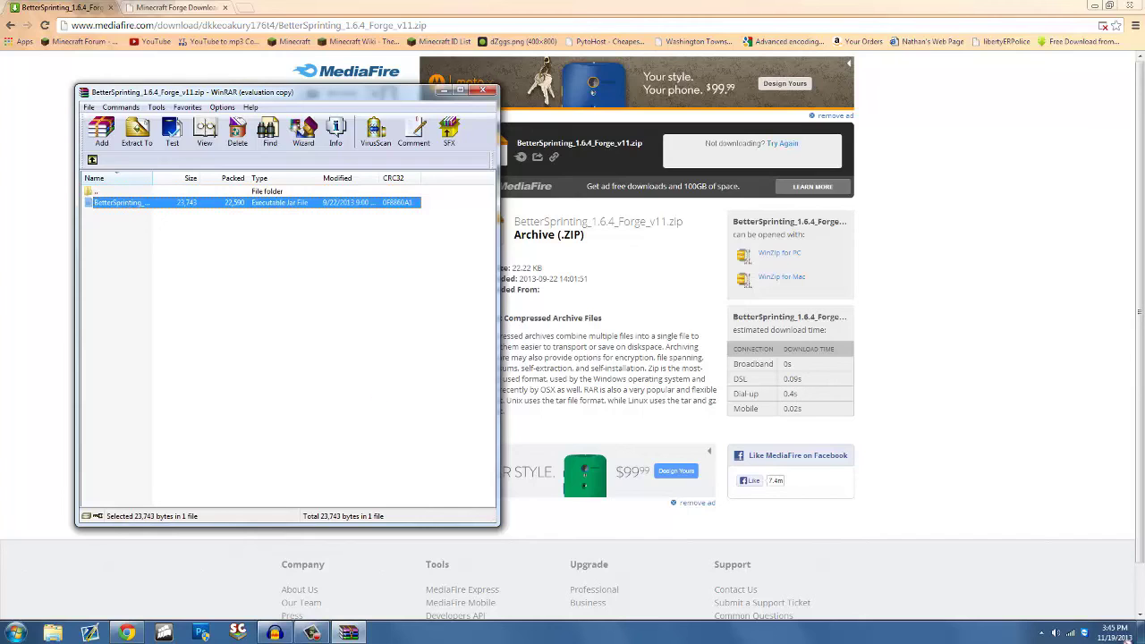
drag(1141, 634, 955, 463)
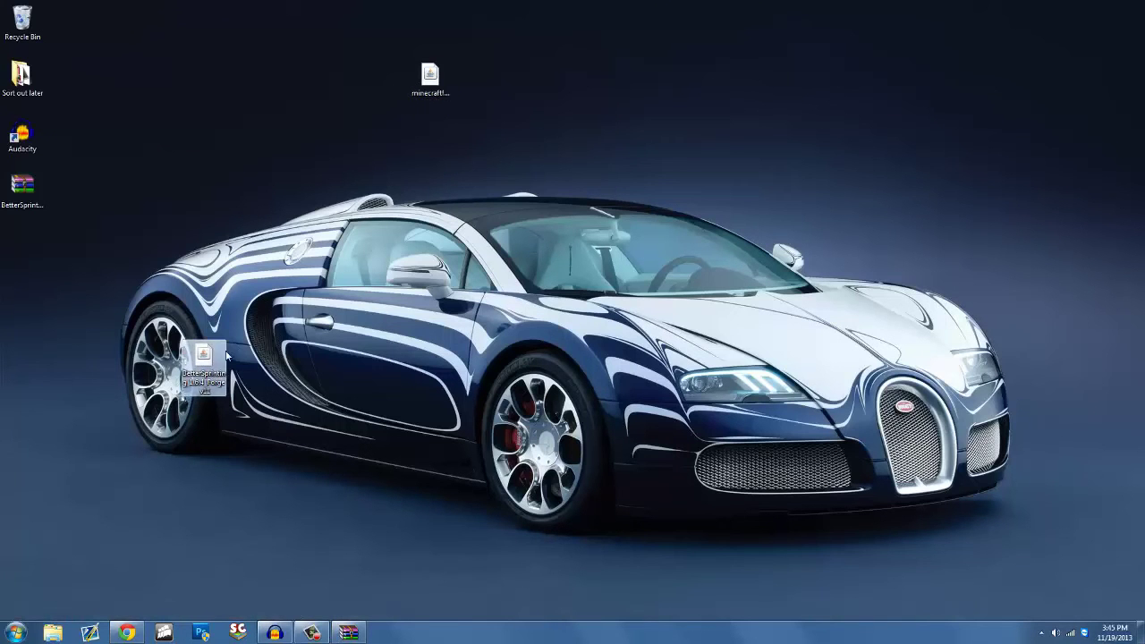
click(348, 632)
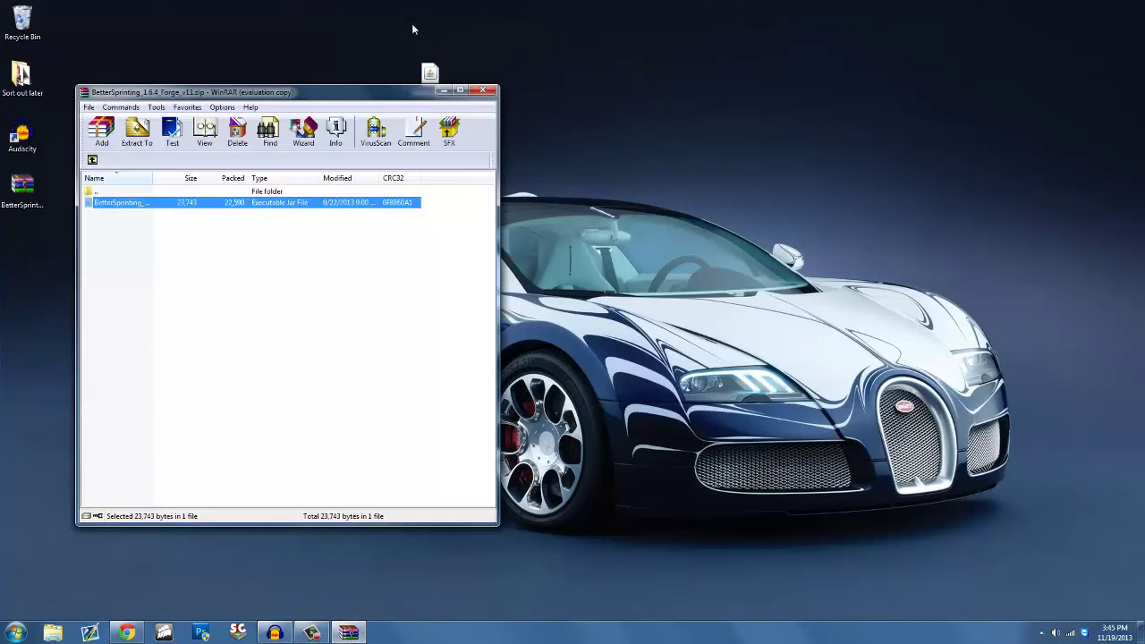
click(486, 91)
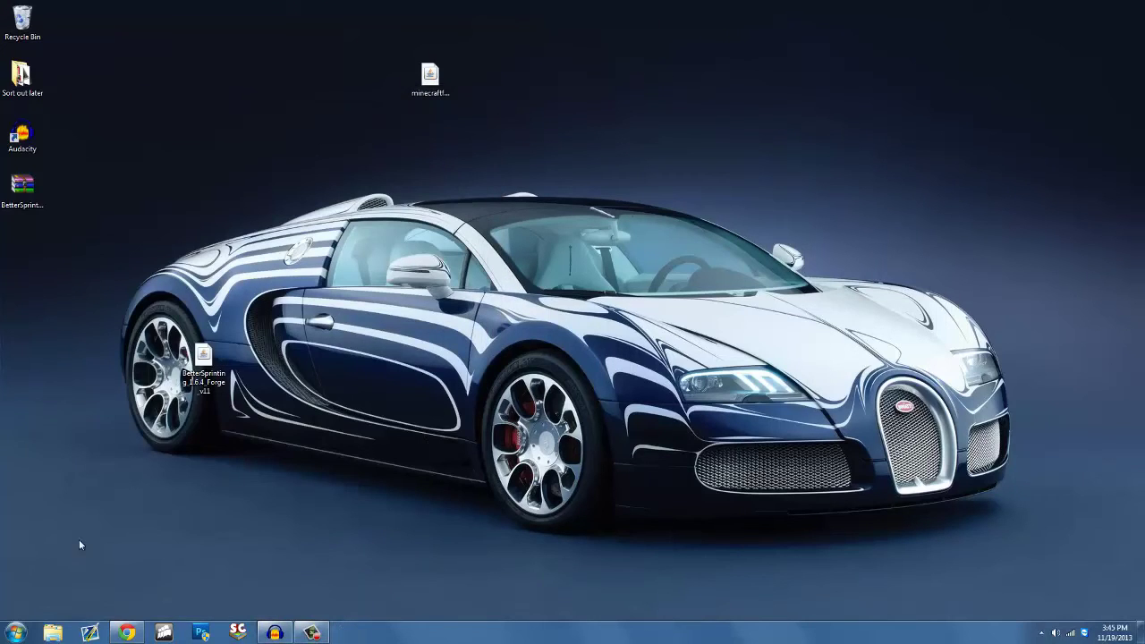
click(16, 633)
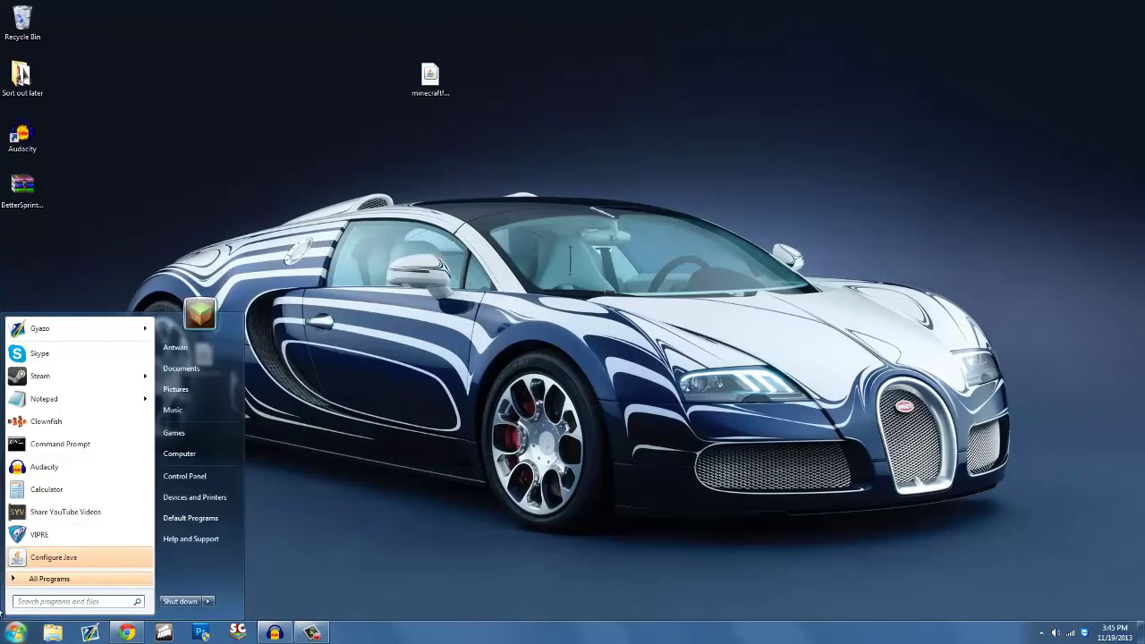
text(%appdata)
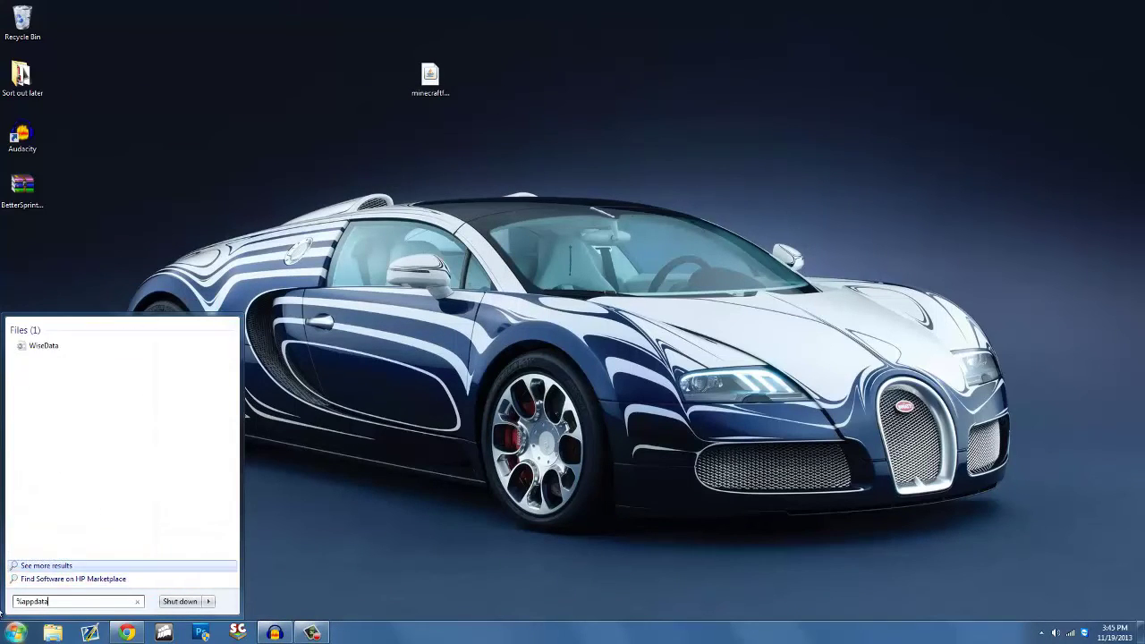
key(BackSpace)
key(BackSpace)
key(BackSpace)
key(BackSpace)
key(BackSpace)
key(BackSpace)
key(BackSpace)
key(BackSpace)
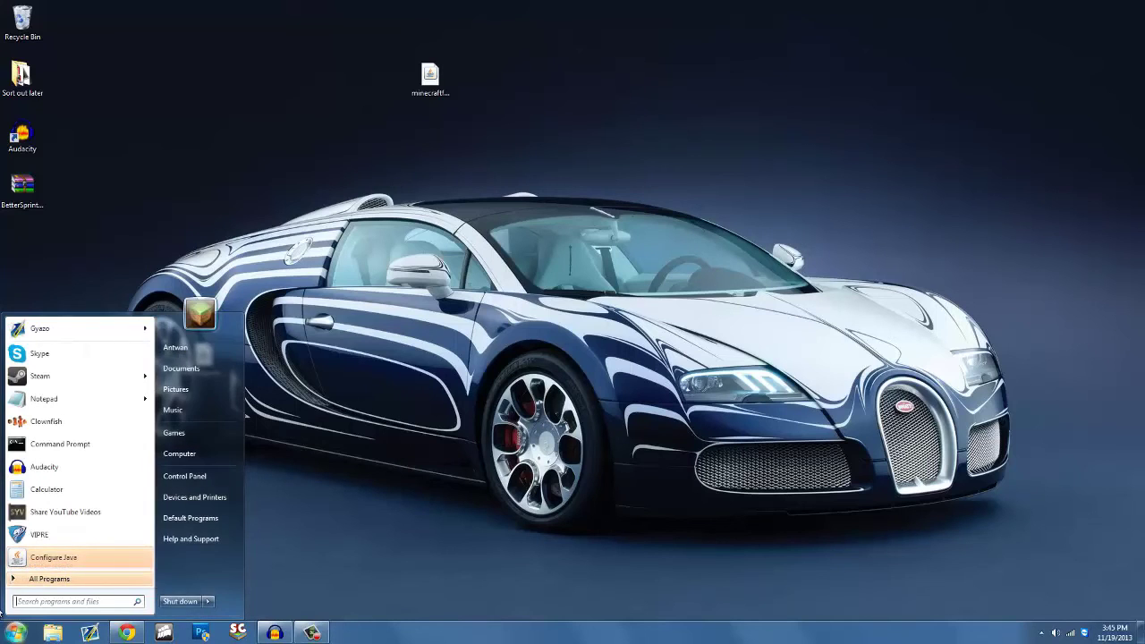
click(682, 319)
Move the Minecraft Forge installer file to the desktop area below the Better Sprinting jar
drag(430, 76, 178, 532)
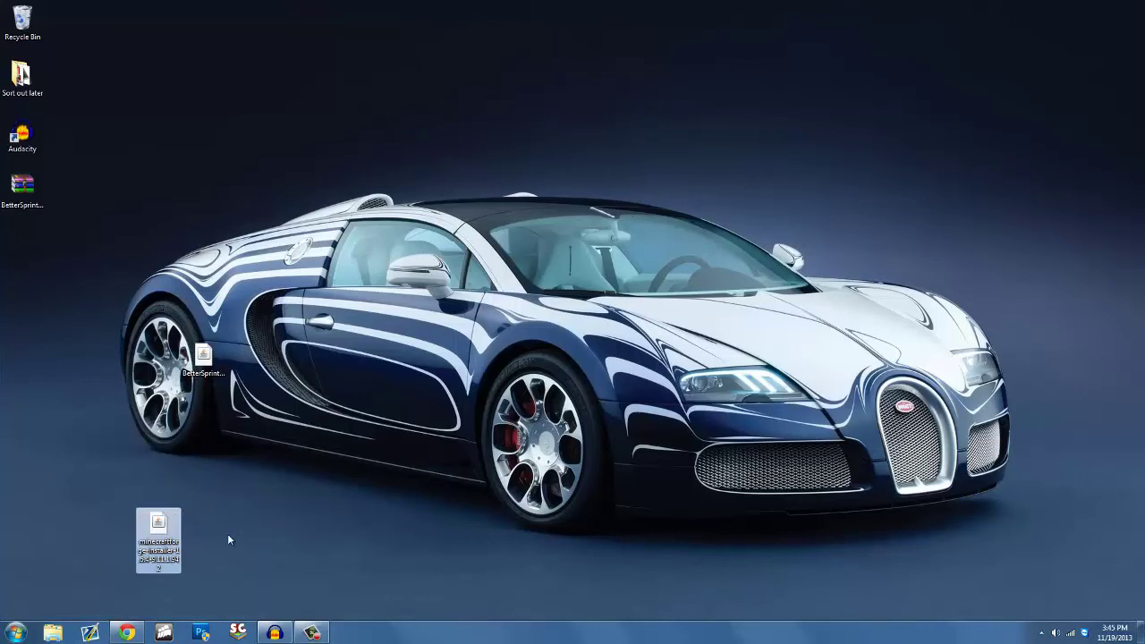
Return to Chrome and close the MediaFire and adf.ly pages, confirming to leave the ad page
click(126, 633)
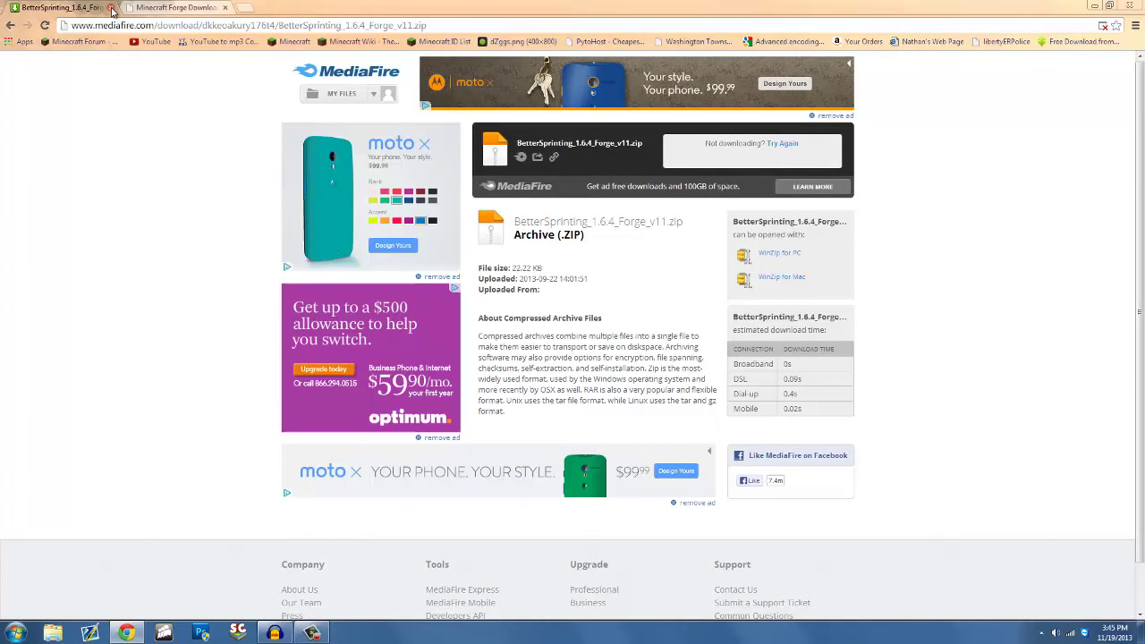
click(110, 8)
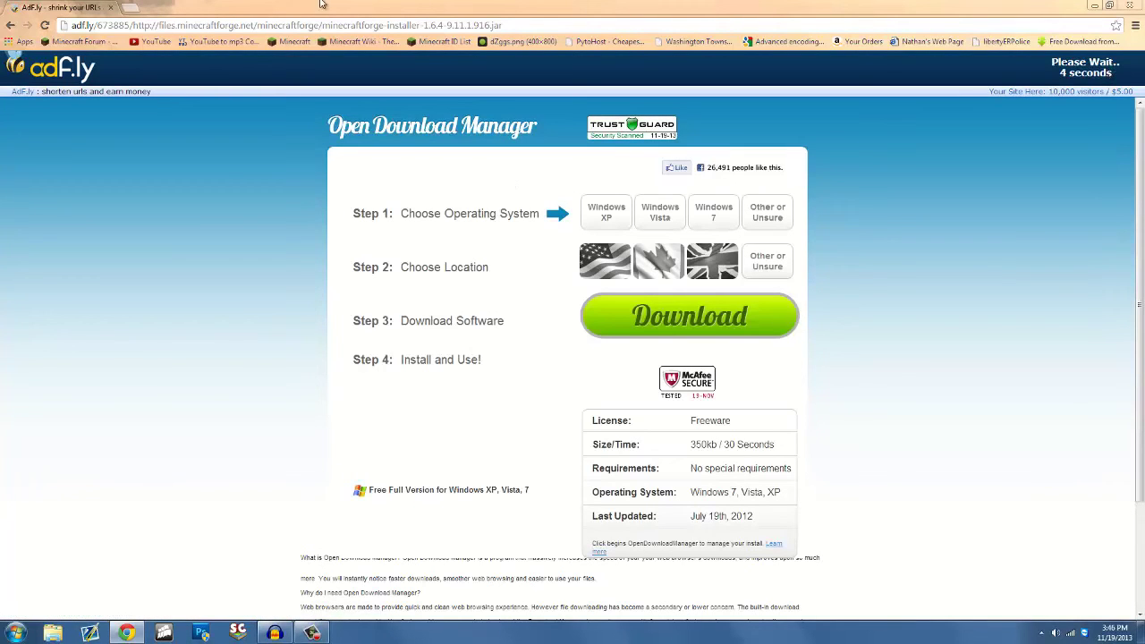
click(111, 9)
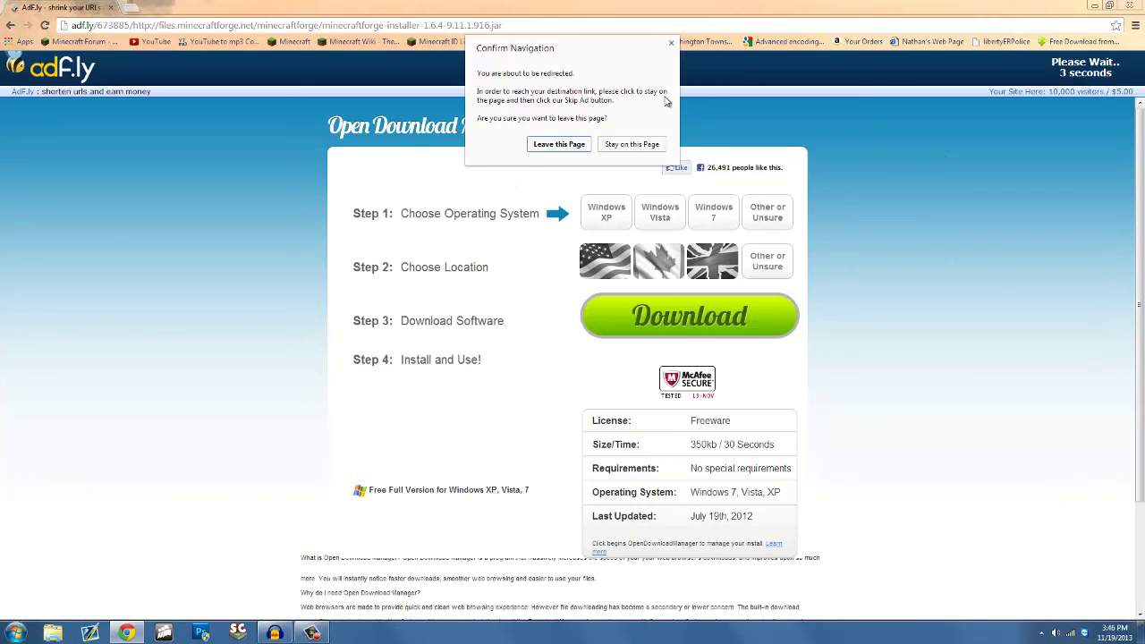
click(565, 145)
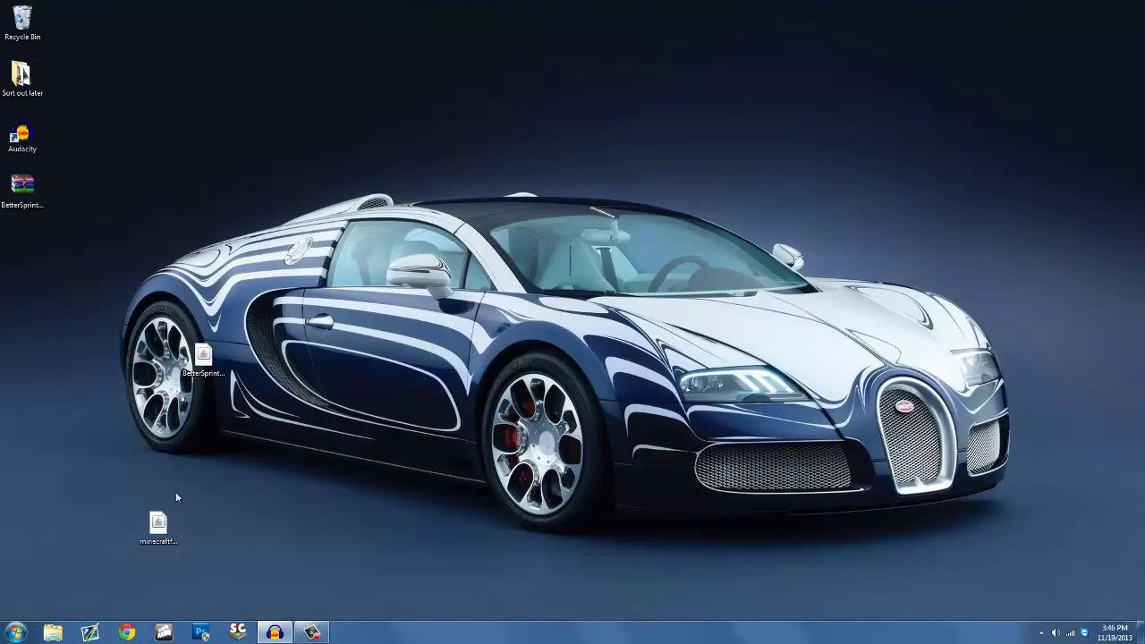
Open the Minecraft Forge installer from the desktop and cancel it without installing
double_click(167, 523)
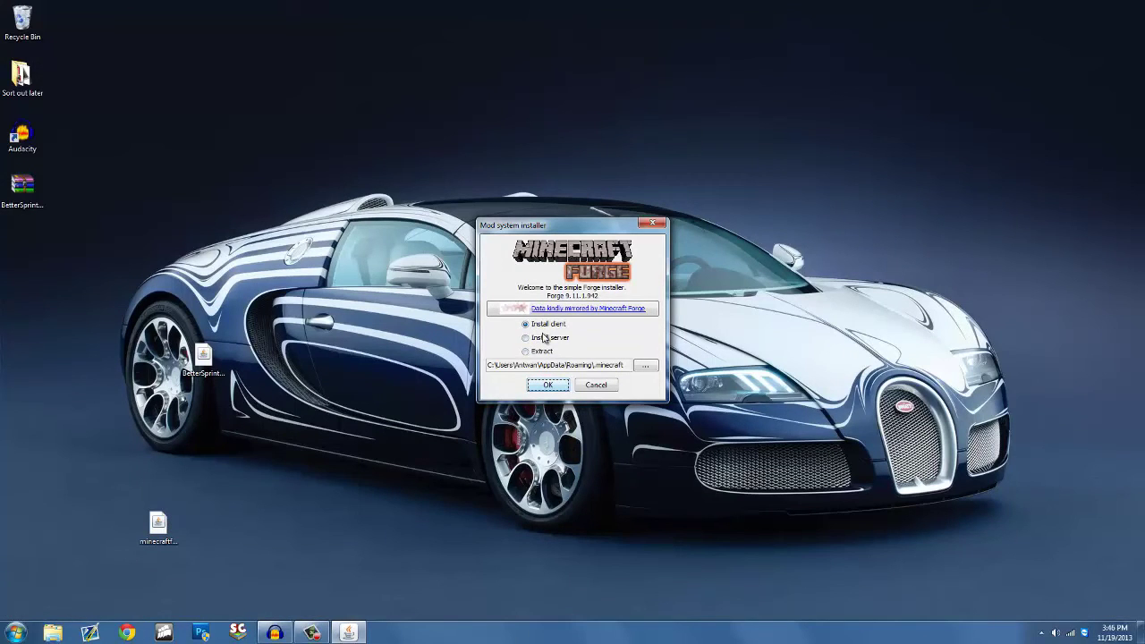
click(597, 386)
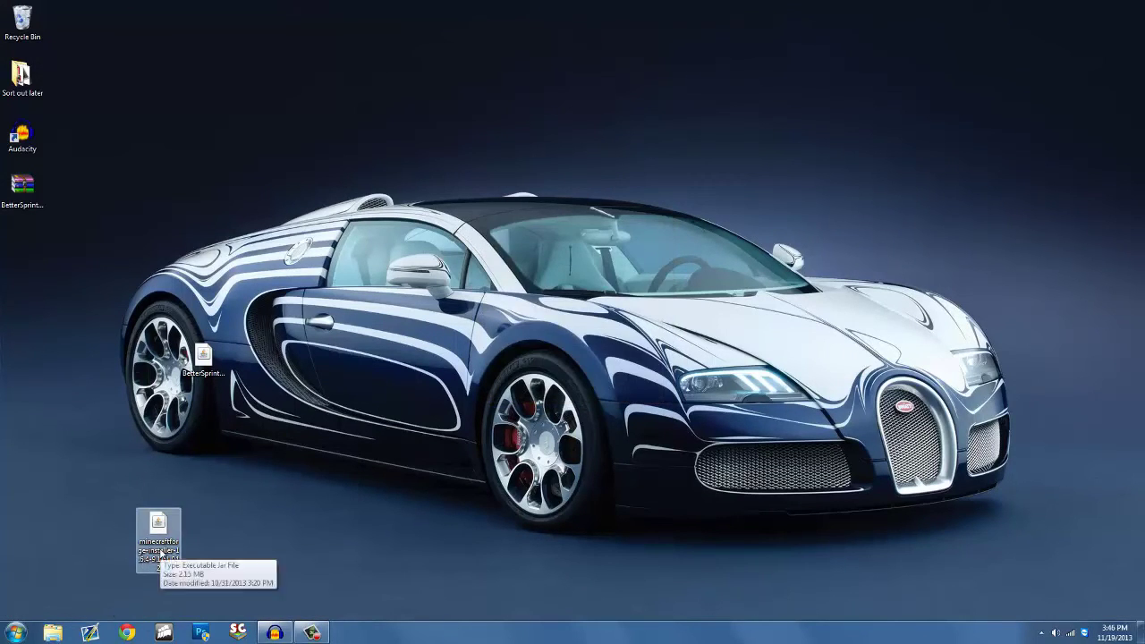
Examine the default-program choices for the Forge installer jar, including Program Files on drive C:, and cancel without choosing a program
right_click(161, 553)
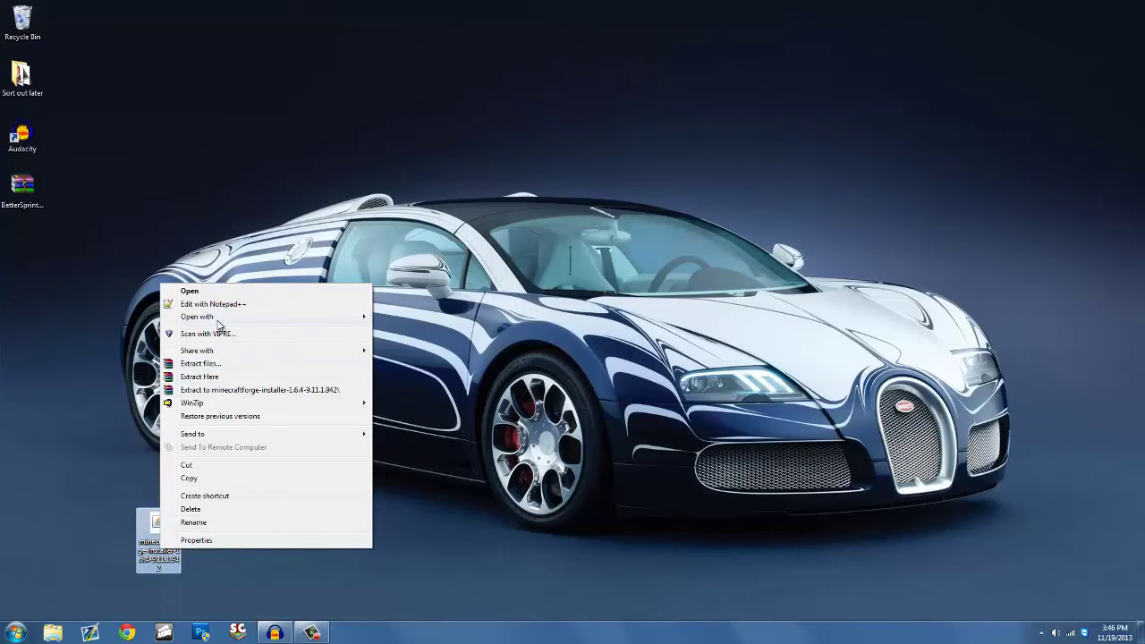
mouse_move(218, 321)
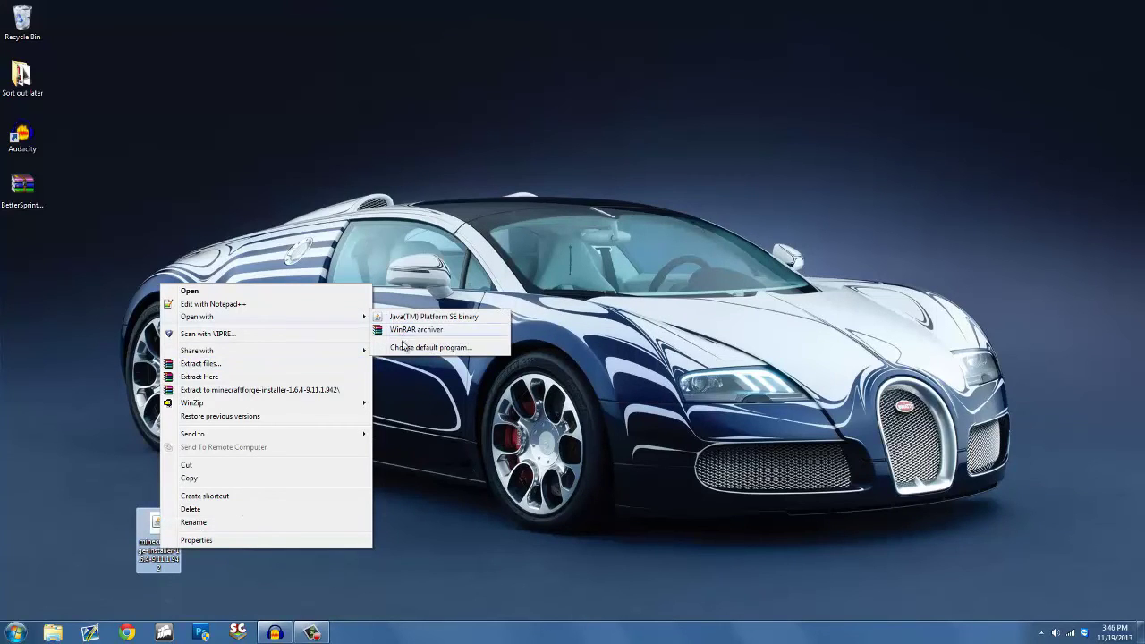
click(404, 347)
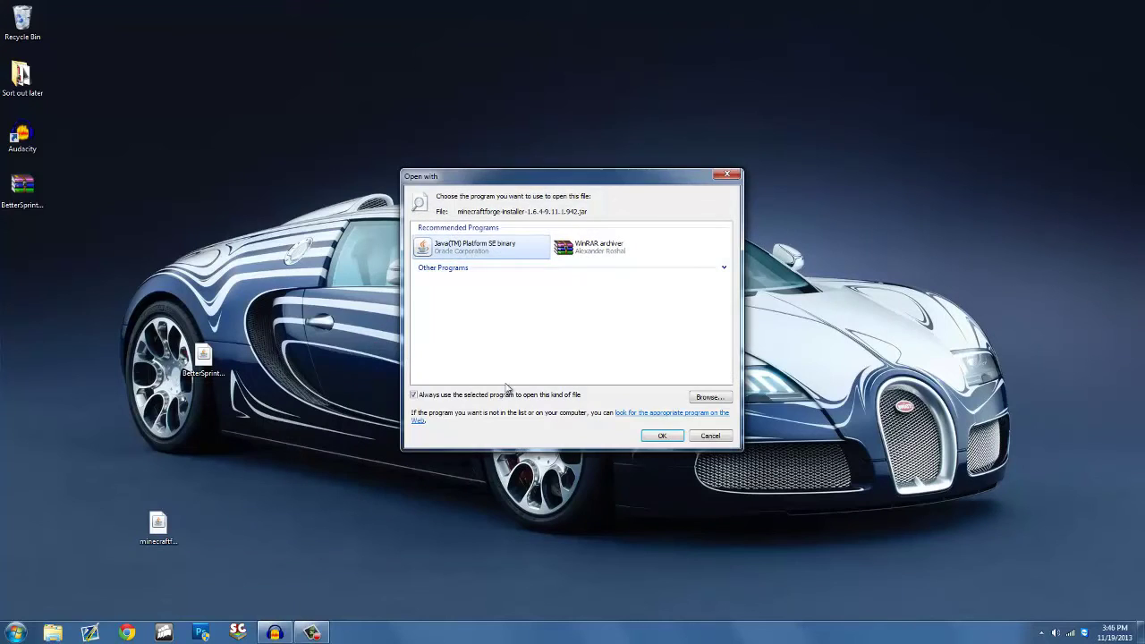
click(441, 401)
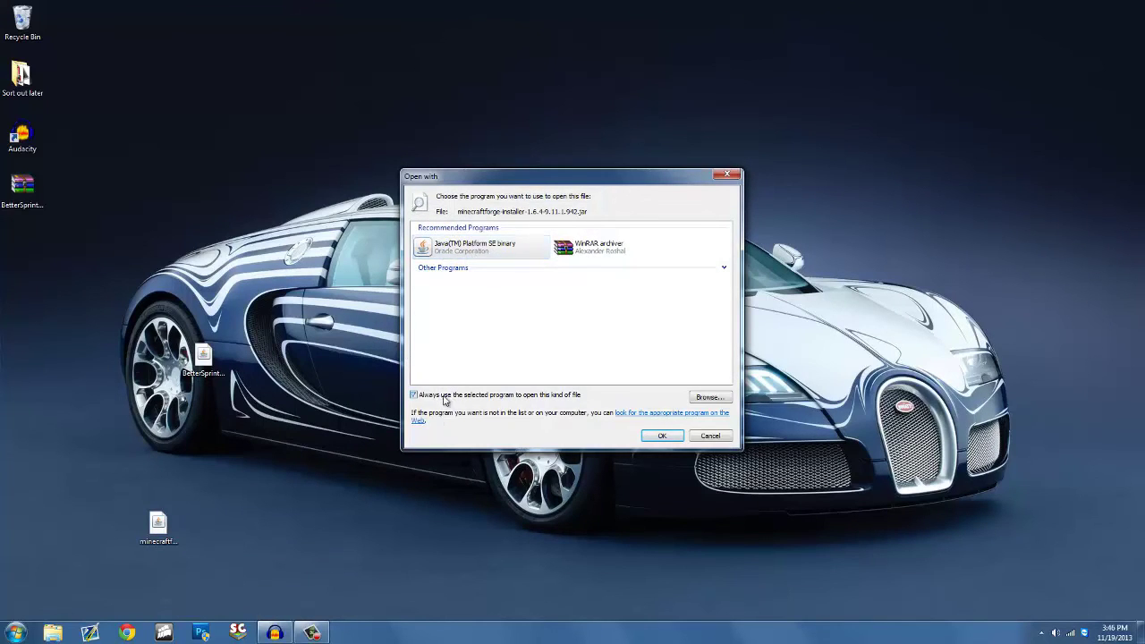
click(711, 397)
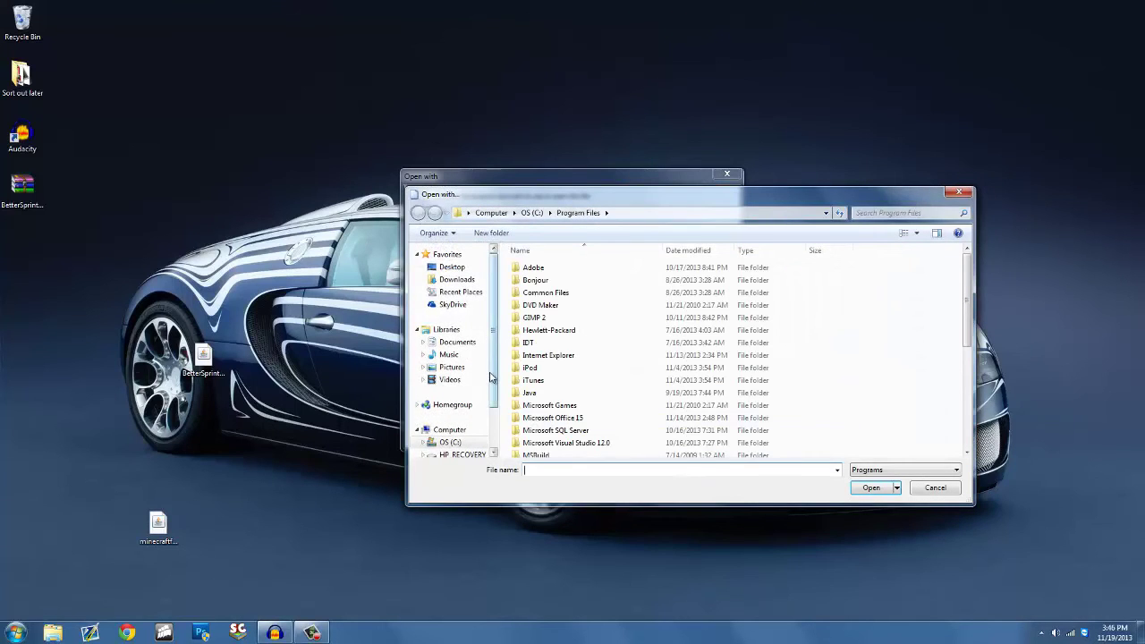
scroll(490, 376, down, 1)
click(445, 399)
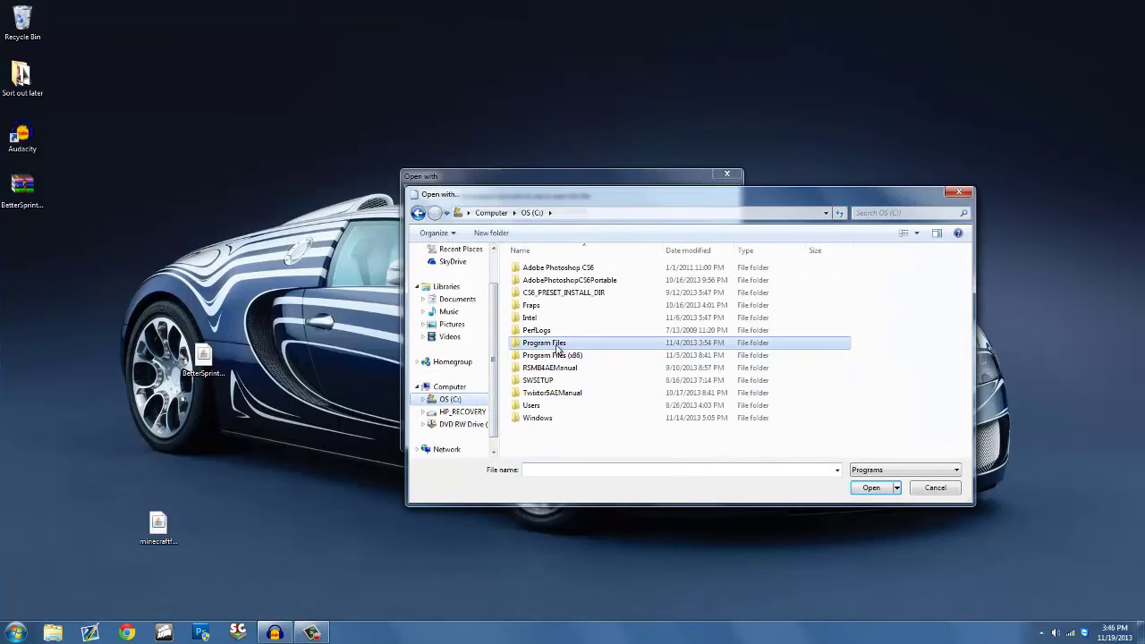
double_click(557, 345)
click(960, 195)
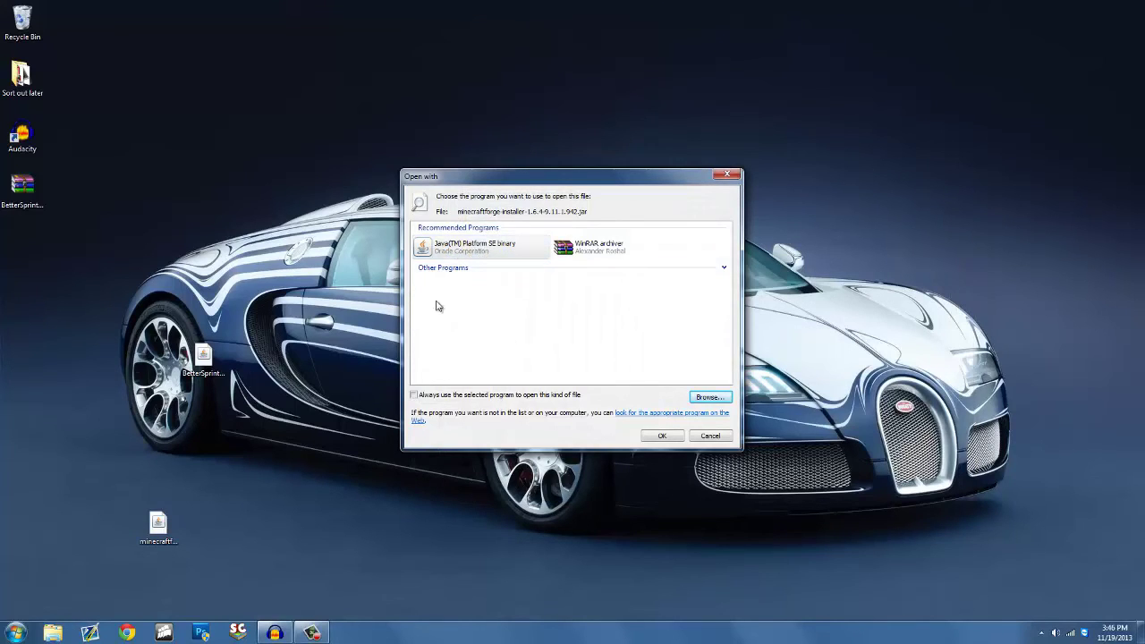
click(723, 435)
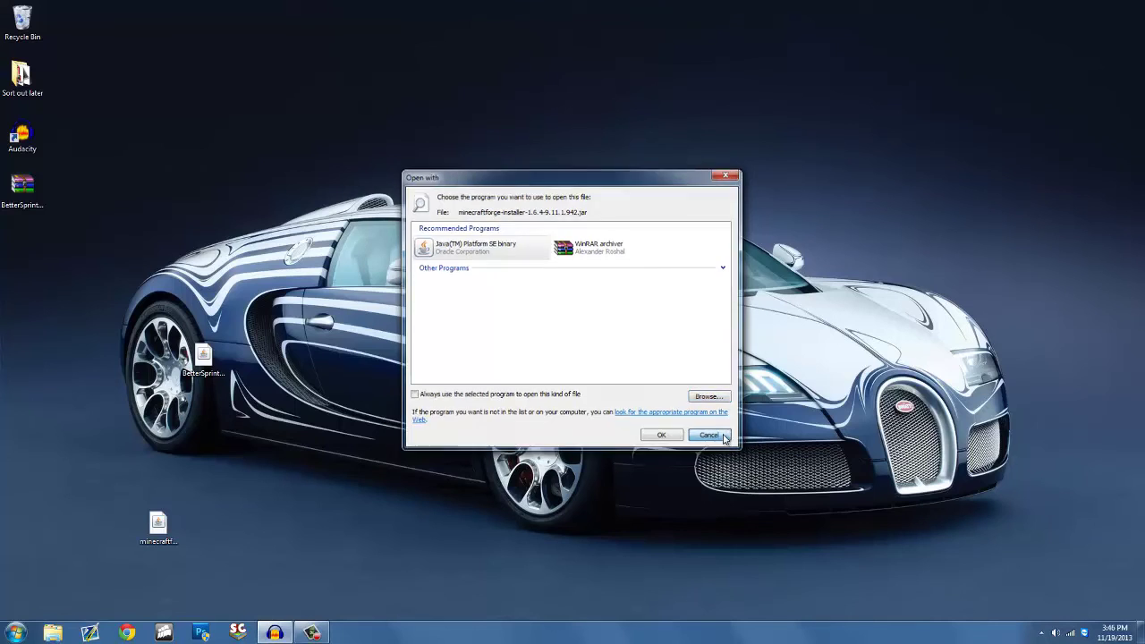
Relaunch the Minecraft Forge installer from the desktop and close its window without installing
click(159, 534)
double_click(159, 534)
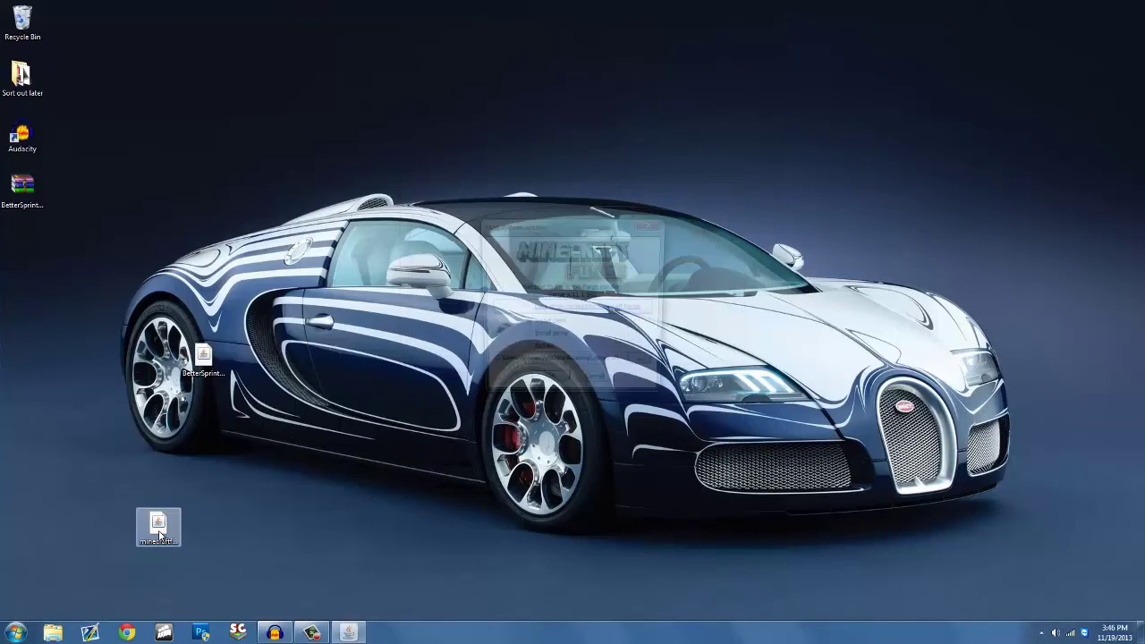
click(657, 222)
Open the Roaming application data folder by searching for %appdata%
click(16, 633)
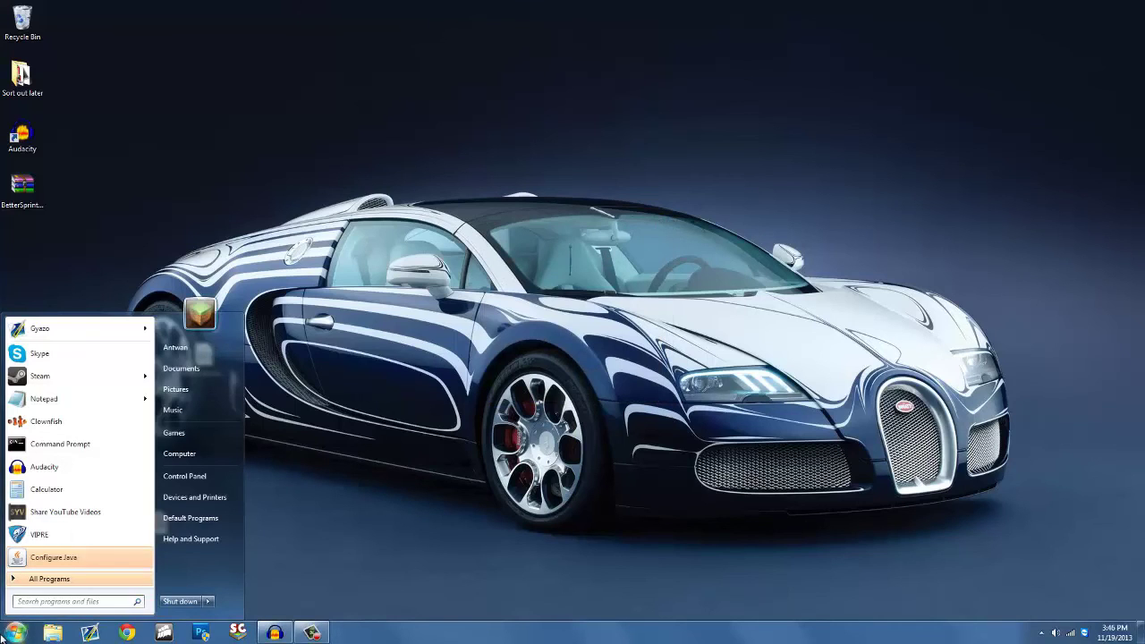
text(%ap)
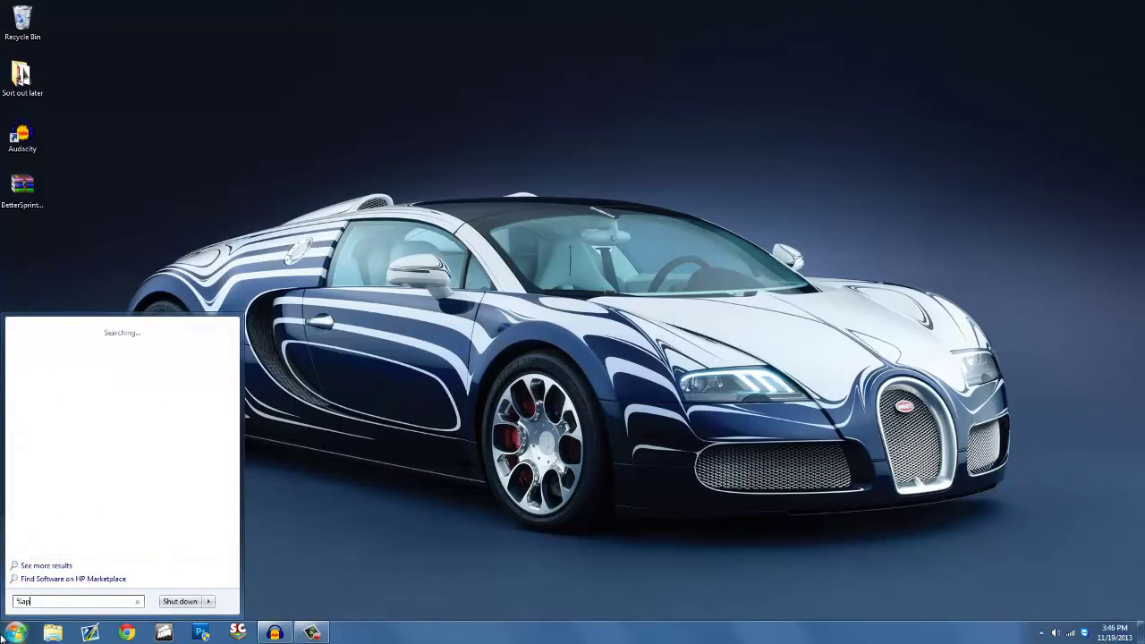
text(pdatat%)
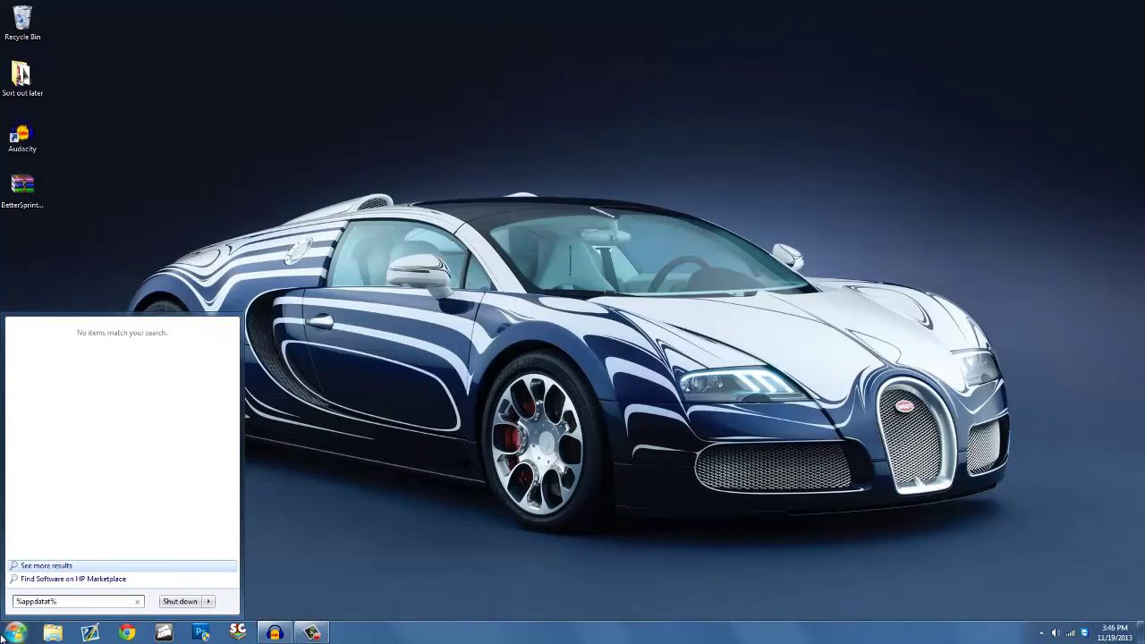
key(Left)
key(BackSpace)
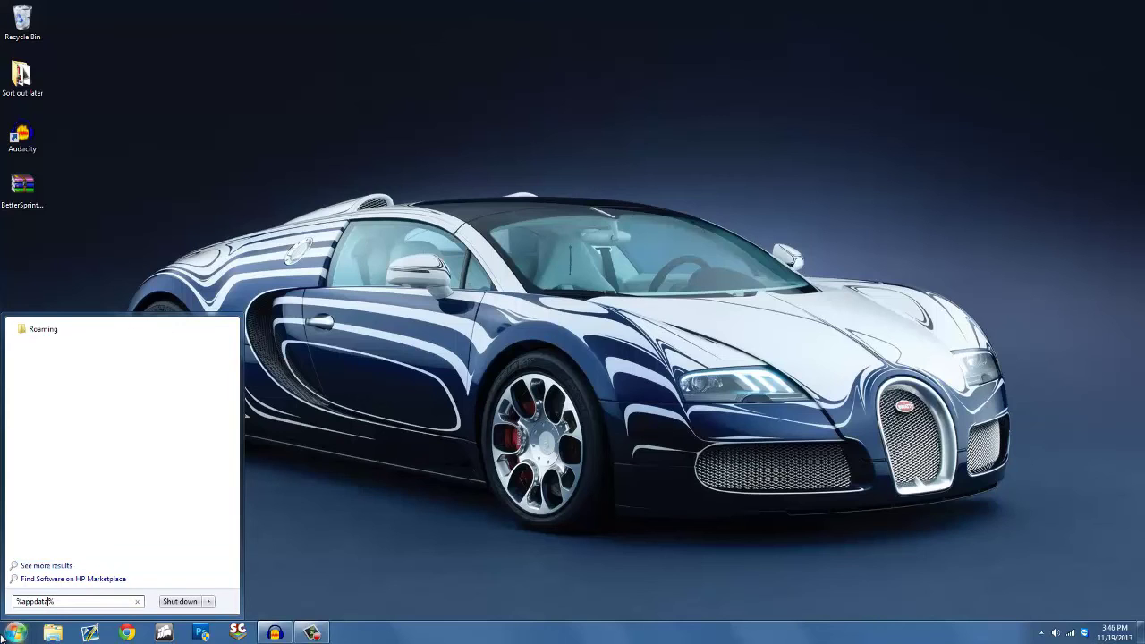
key(Return)
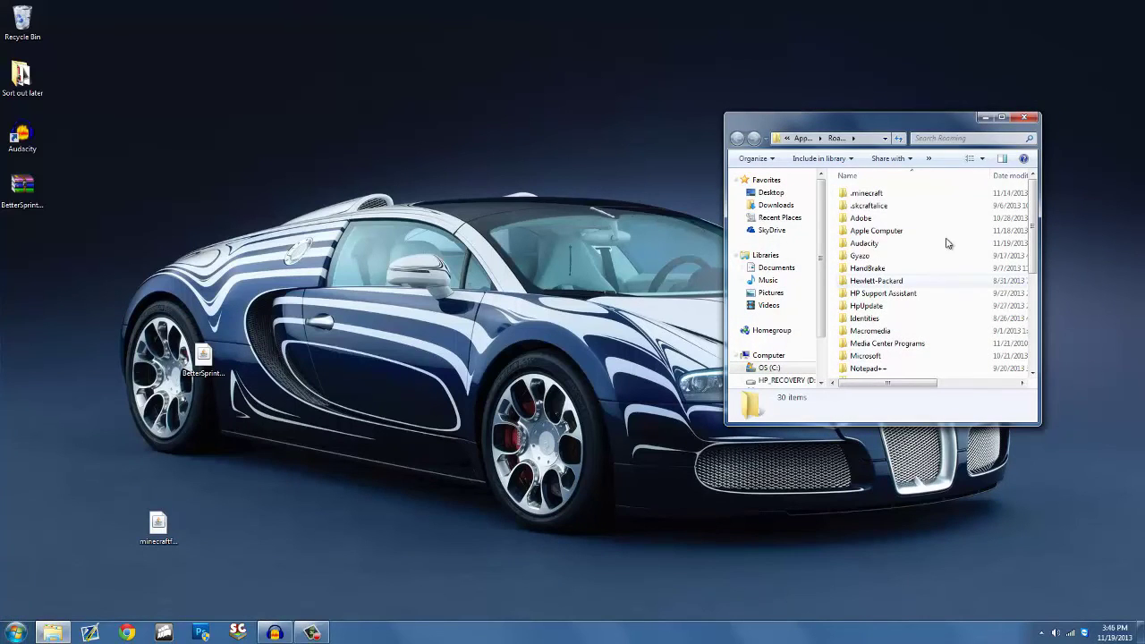
Open the .minecraft folder in a maximized window, look inside its mods folder and return to .minecraft
double_click(880, 195)
drag(807, 118, 725, 98)
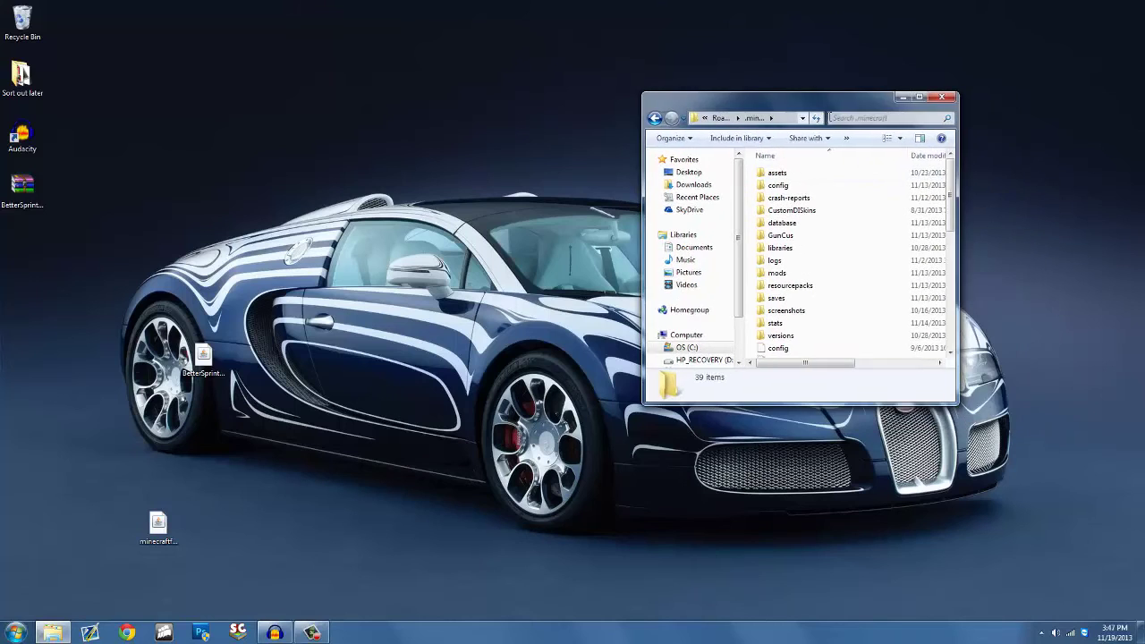
click(918, 98)
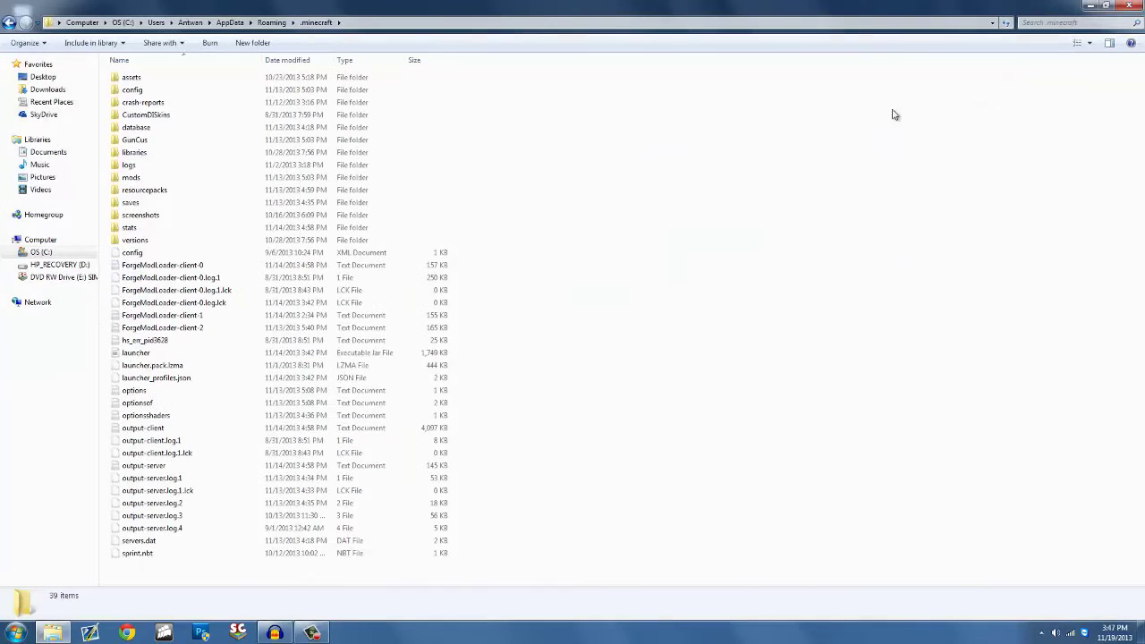
double_click(141, 179)
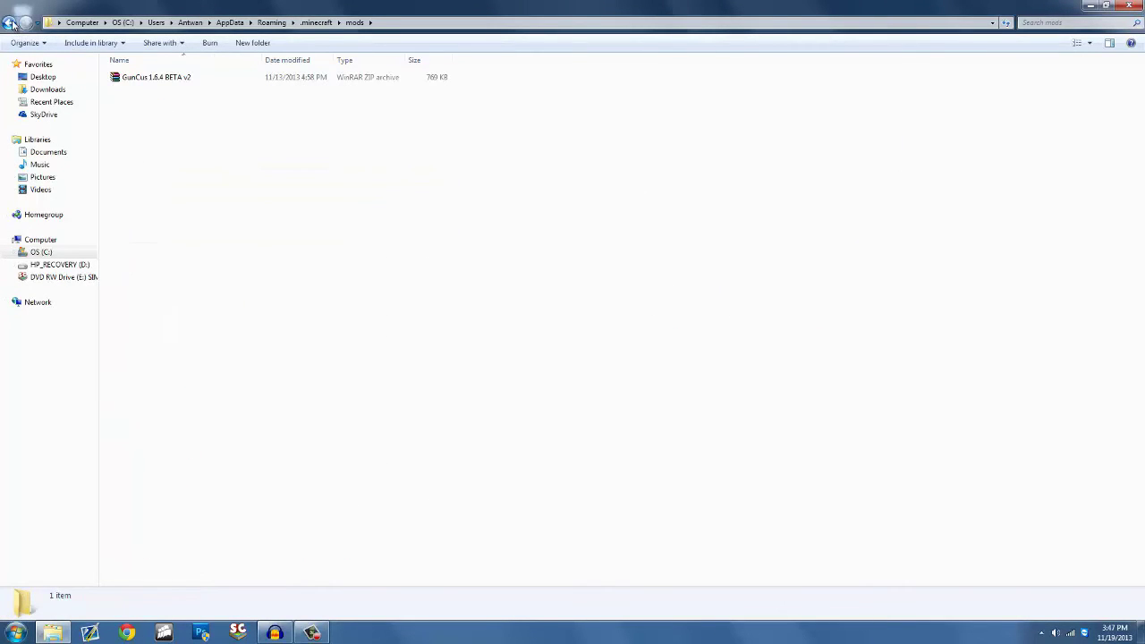
click(11, 24)
Create a new folder named omds in .minecraft, and then send that folder to the Recycle Bin
right_click(677, 294)
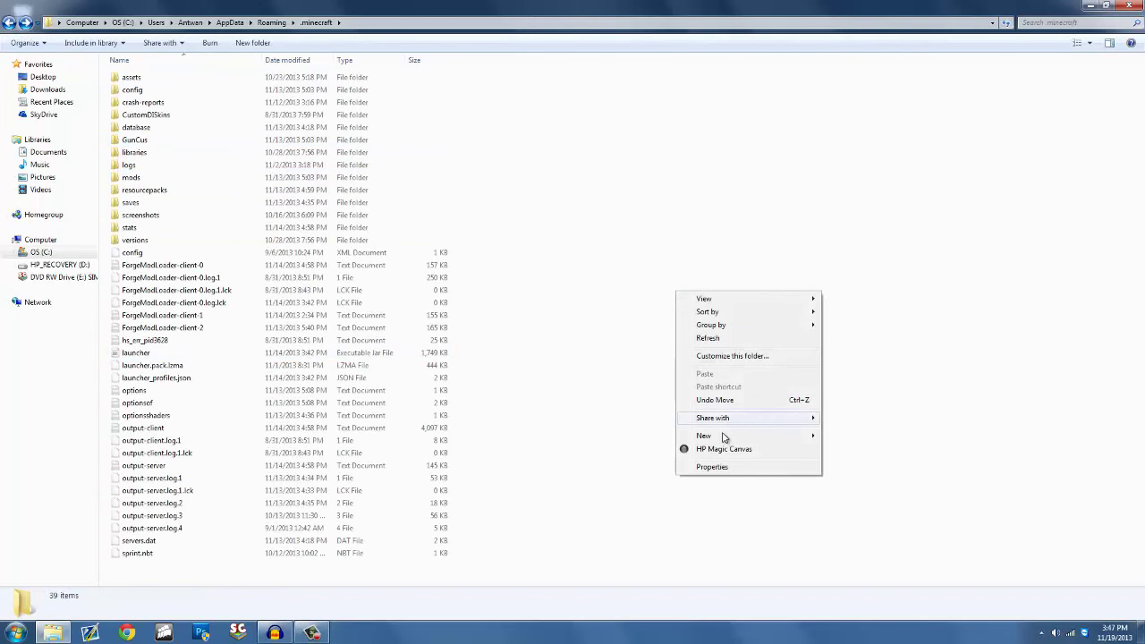
mouse_move(725, 436)
click(873, 236)
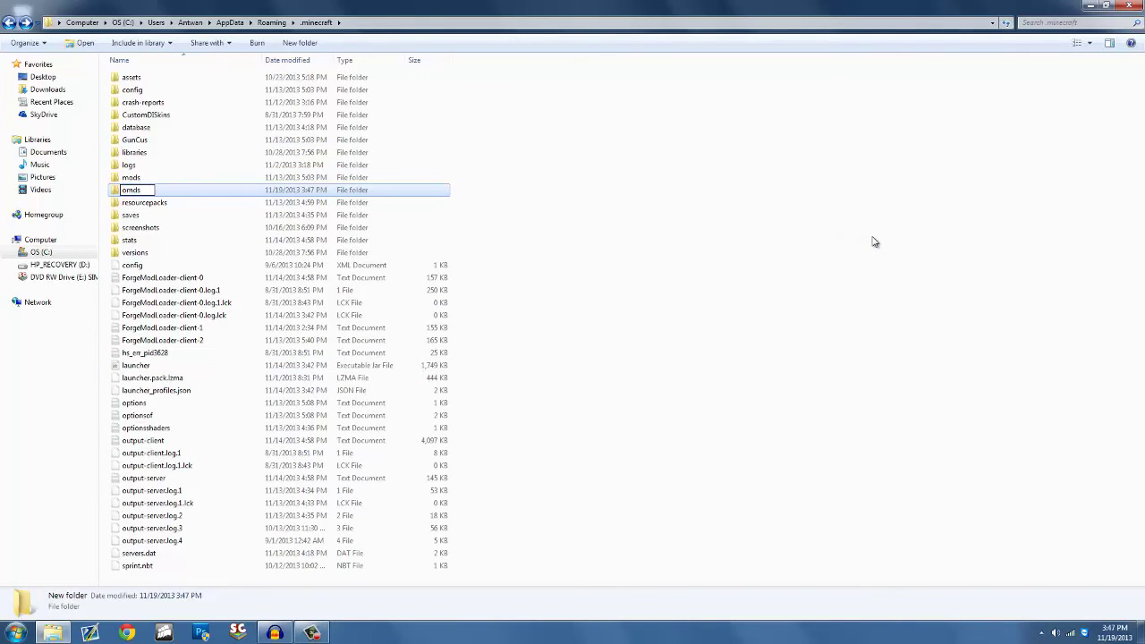
click(312, 633)
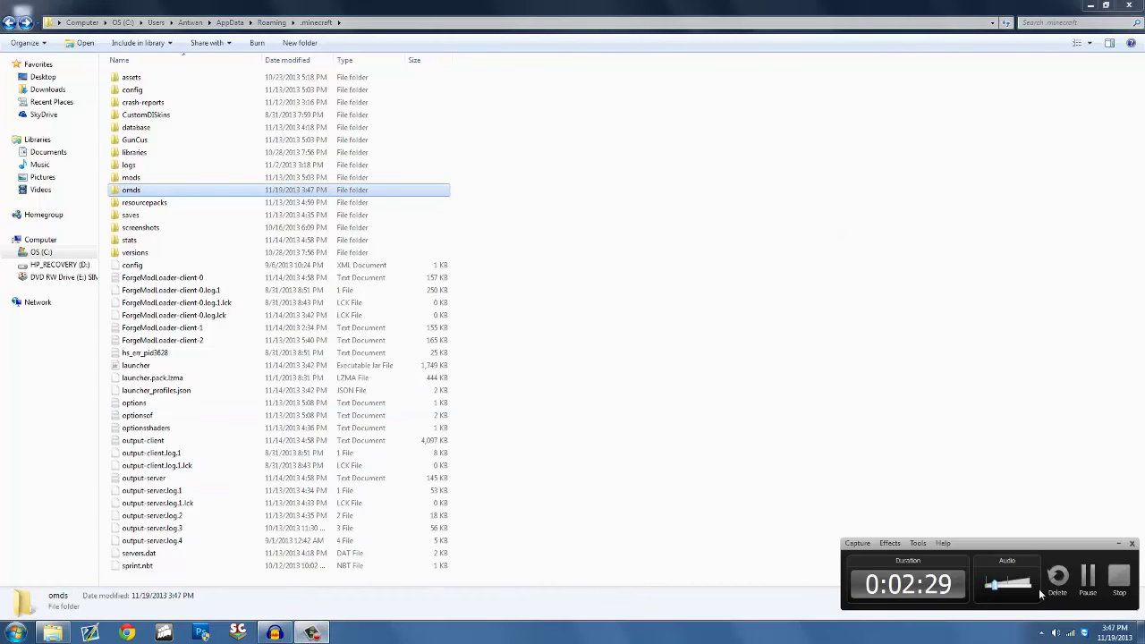
click(1089, 579)
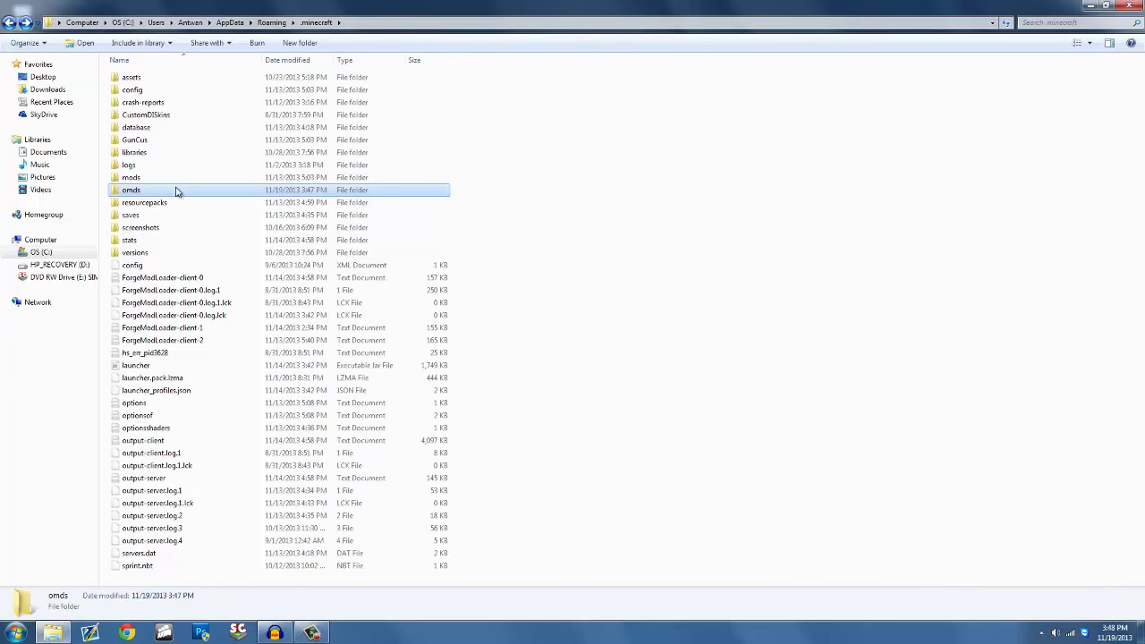
key(Delete)
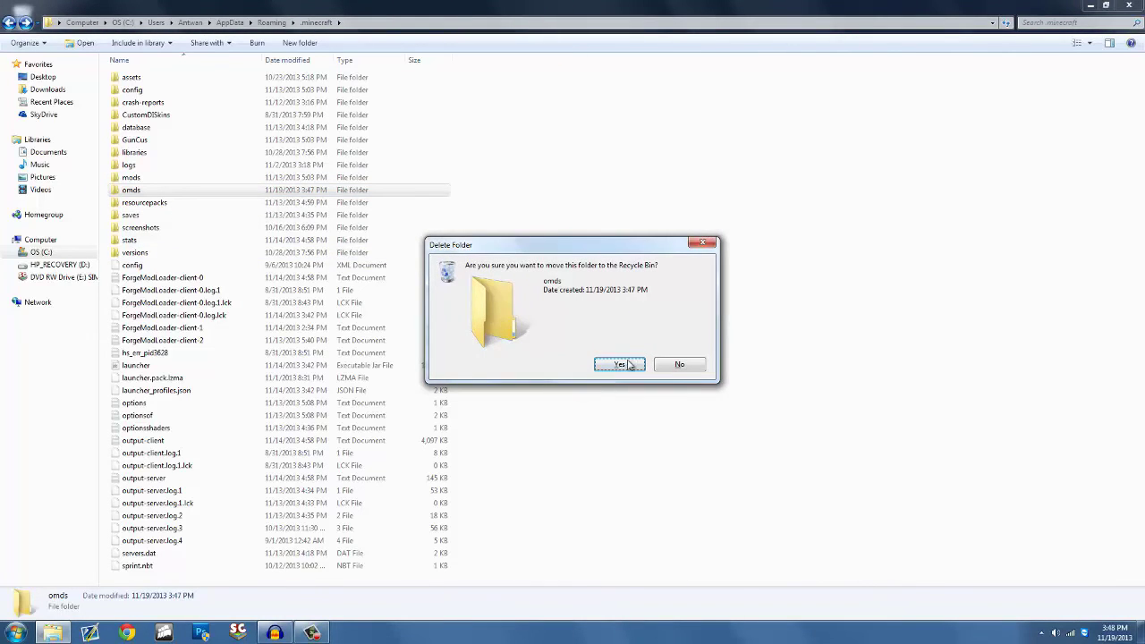
click(626, 362)
Try to create another folder named mods in .minecraft, decline the merge and delete the new folder
right_click(623, 268)
mouse_move(680, 410)
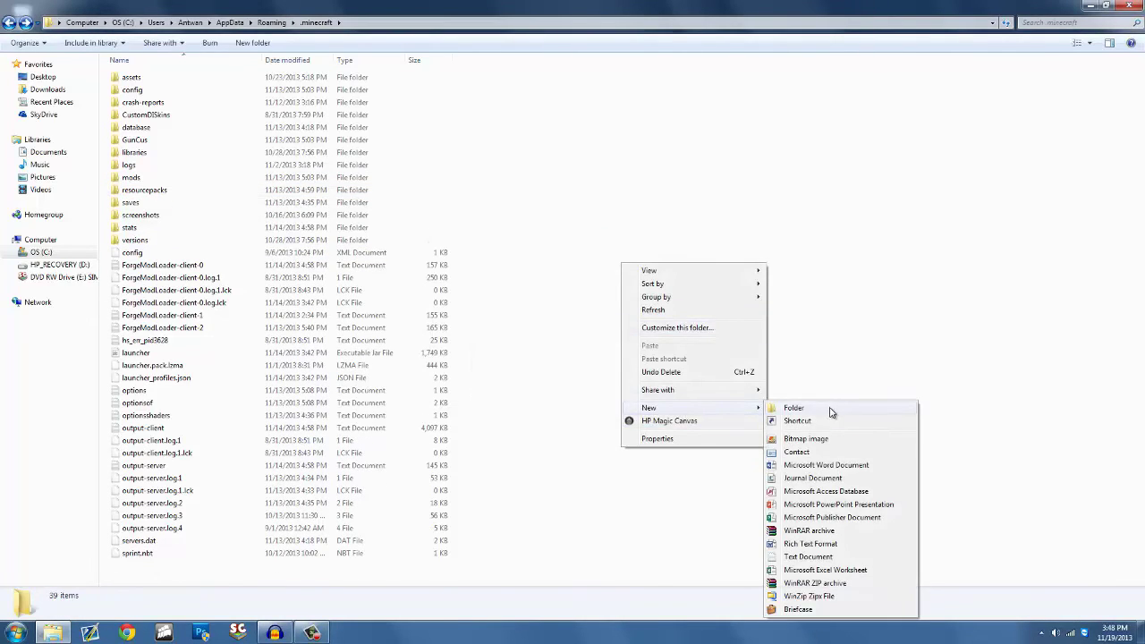
click(828, 409)
text(mods)
key(Return)
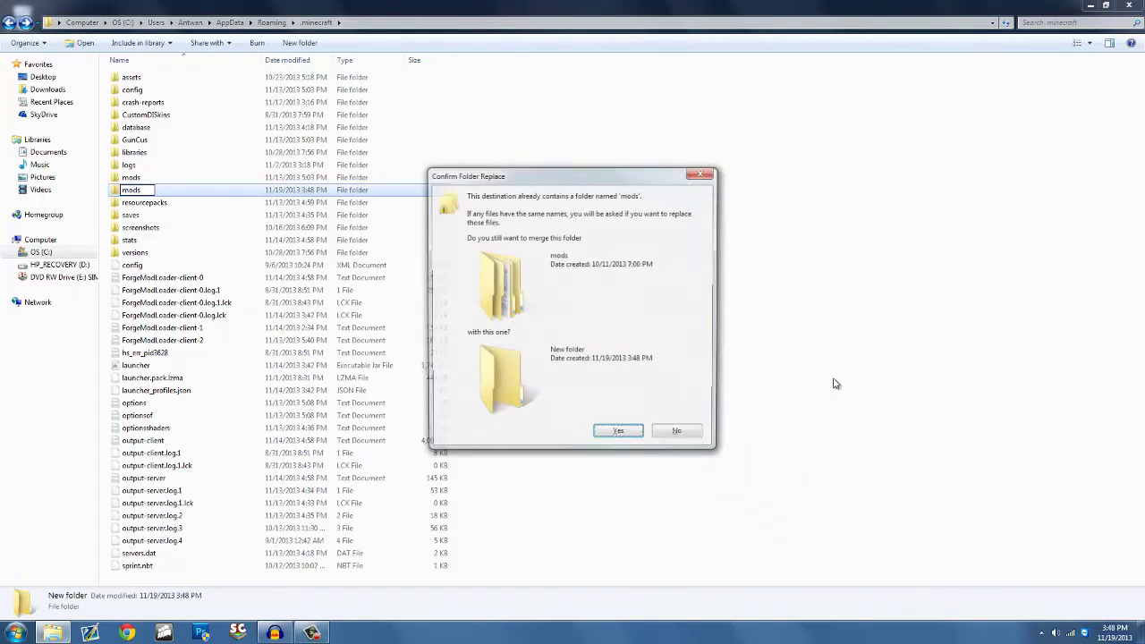
click(680, 435)
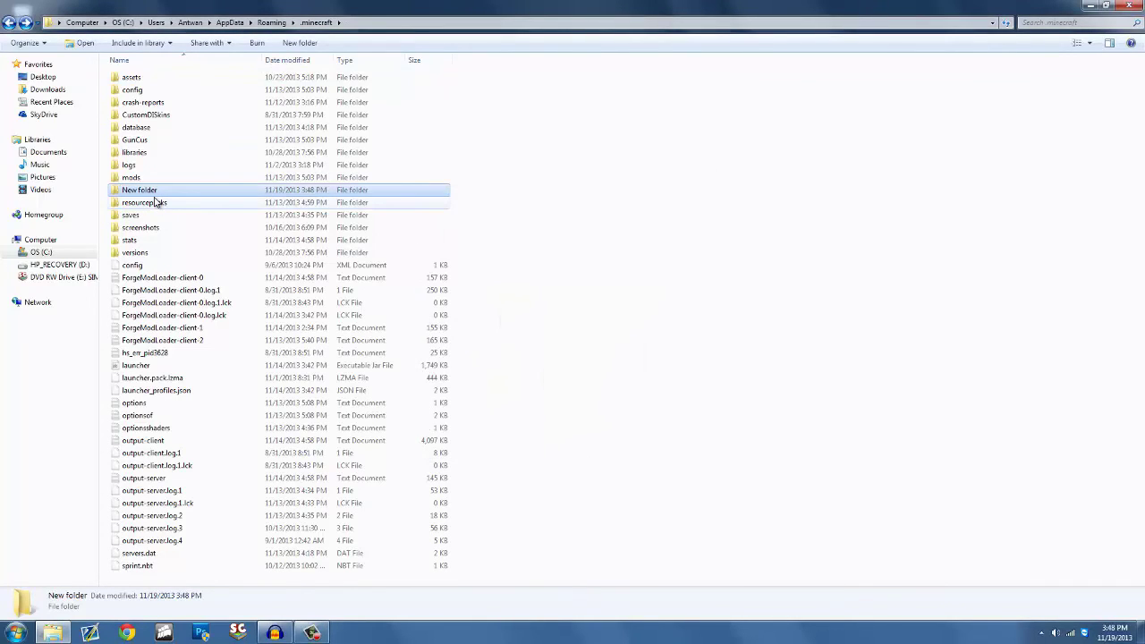
key(Delete)
click(617, 368)
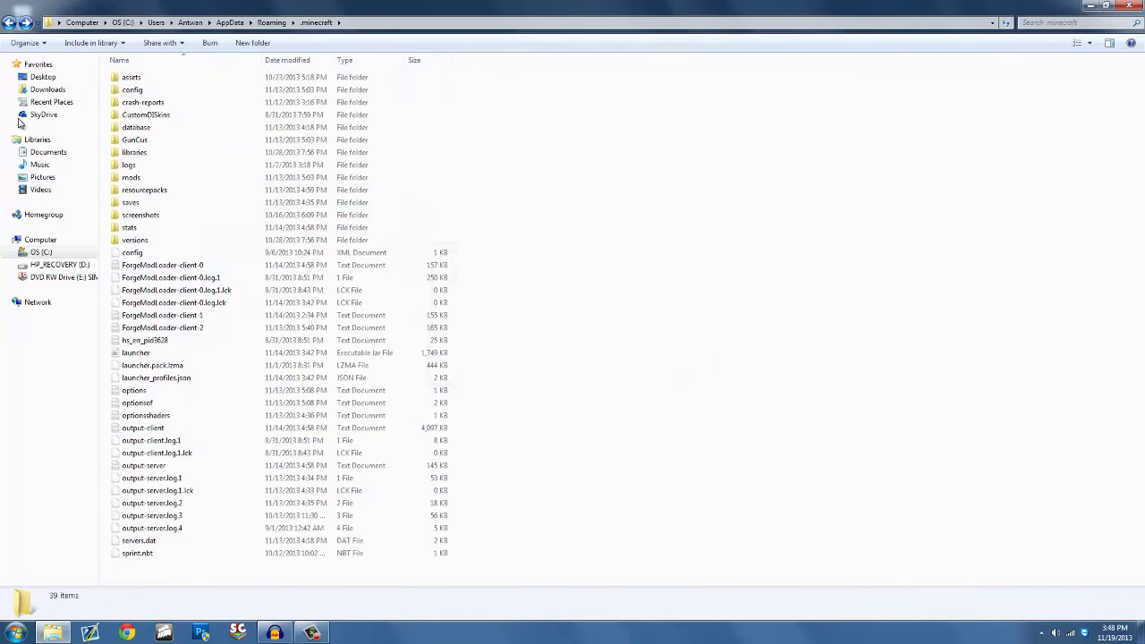
Move the BetterSprinting_1.6.4_Forge_v11 jar from the desktop into the mods folder inside .minecraft
double_click(136, 176)
click(1140, 632)
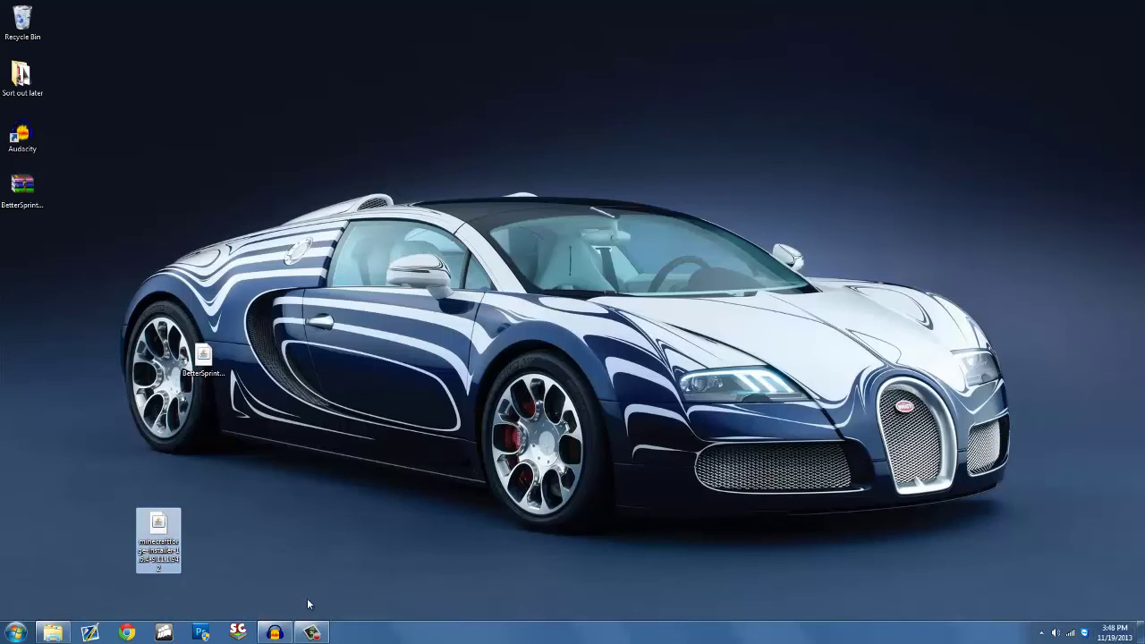
drag(193, 337, 195, 338)
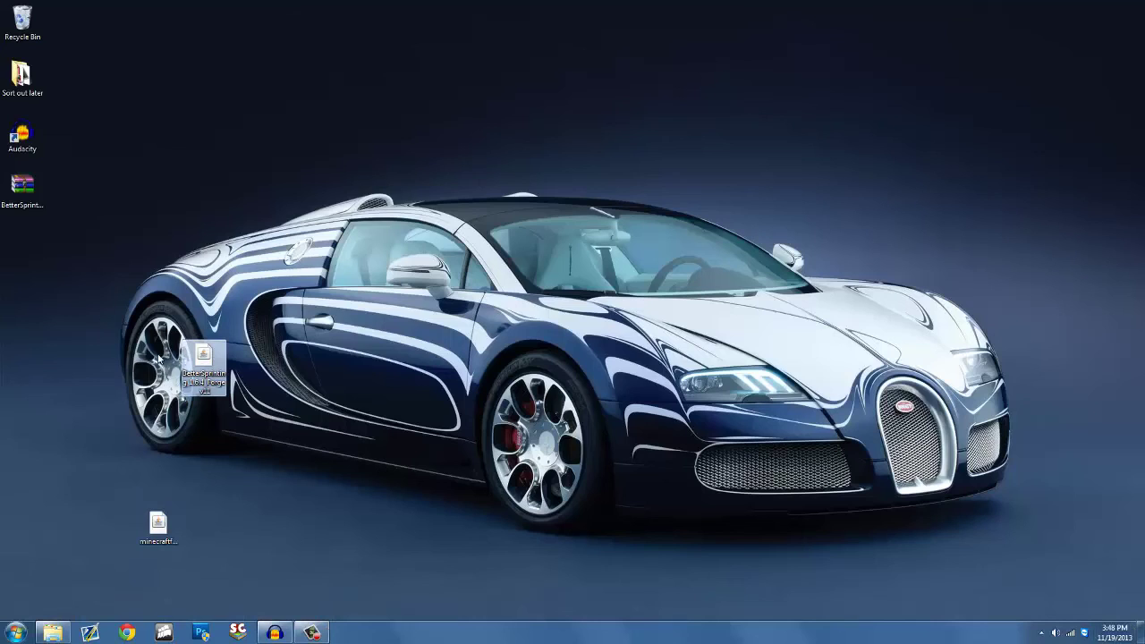
click(25, 189)
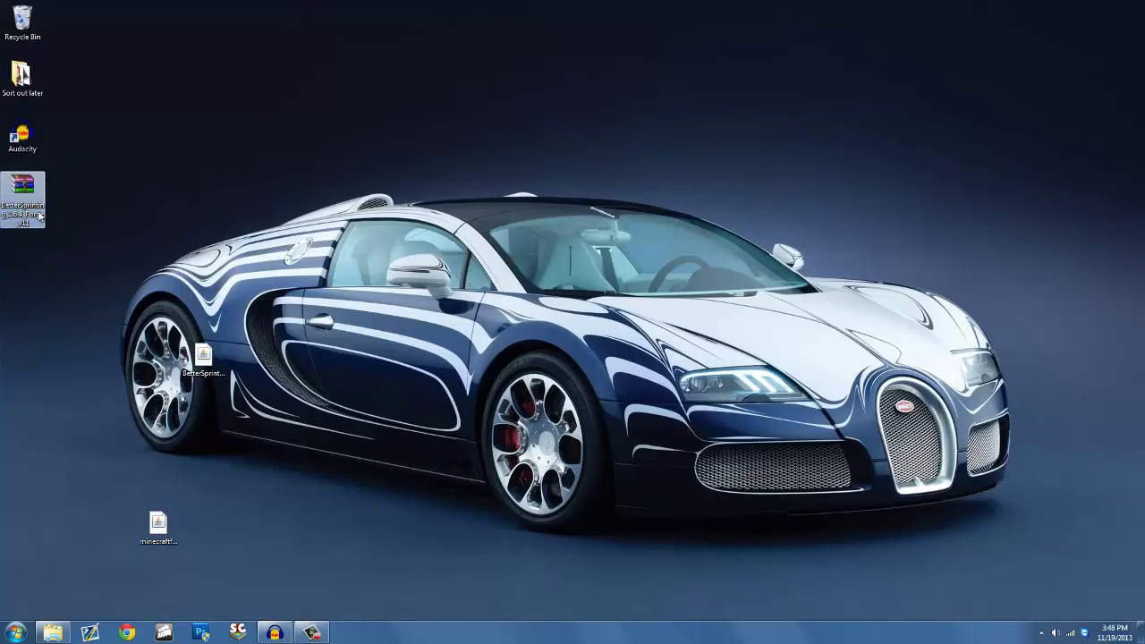
click(215, 358)
drag(206, 361, 187, 156)
click(294, 234)
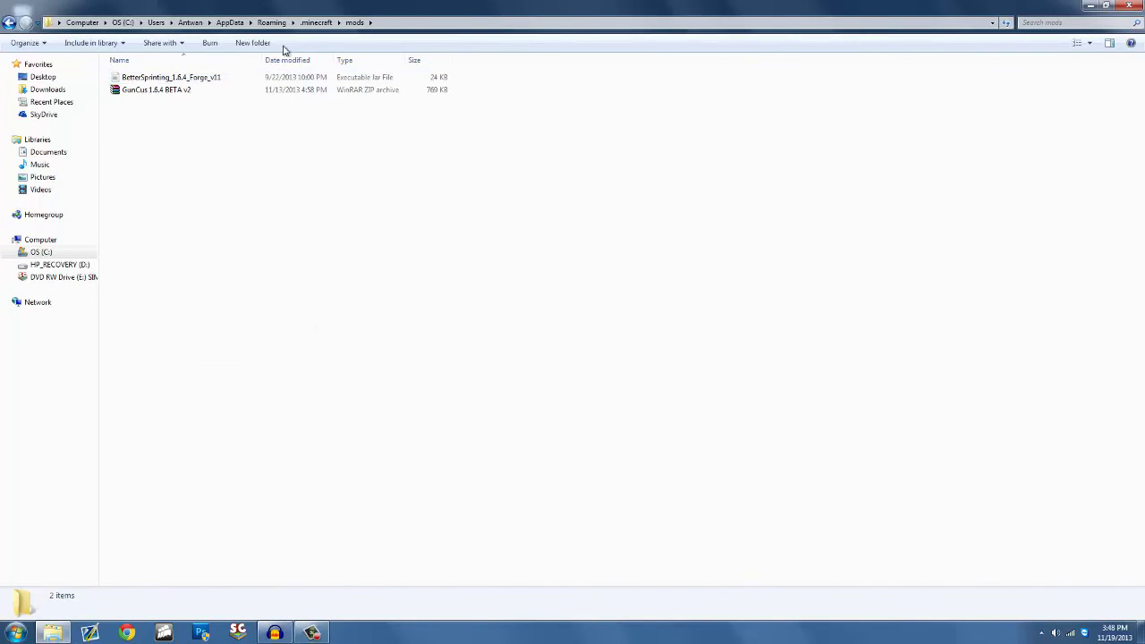
Move the GunCus 1.6.4 BETA v2 archive out of the mods folder onto the desktop
click(238, 91)
ctrl+click(226, 81)
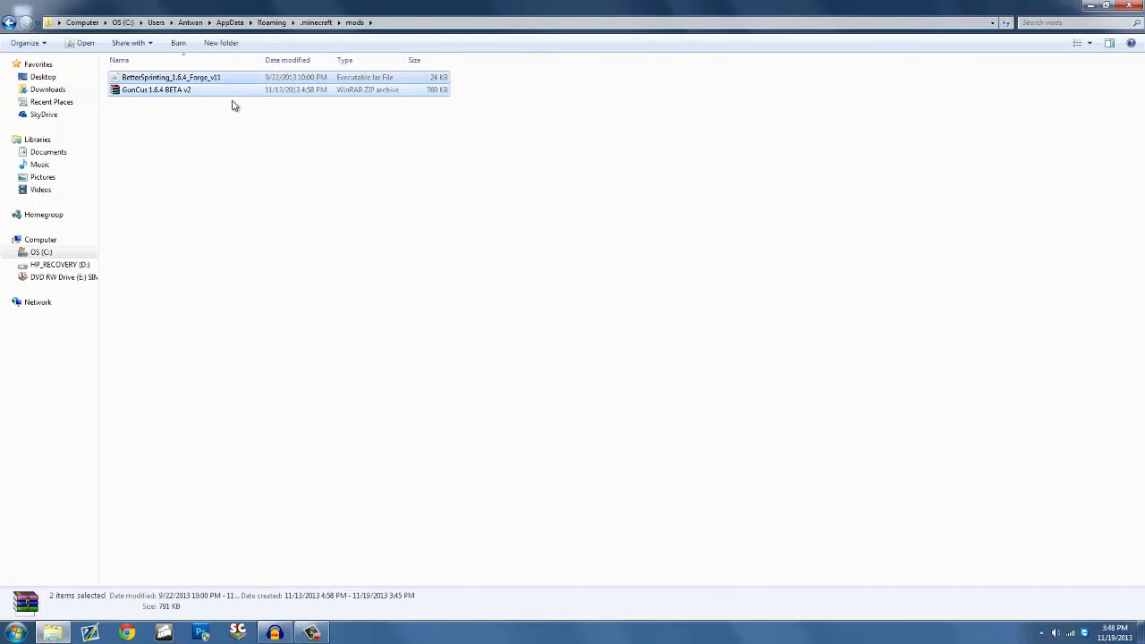
click(276, 125)
drag(268, 89, 431, 361)
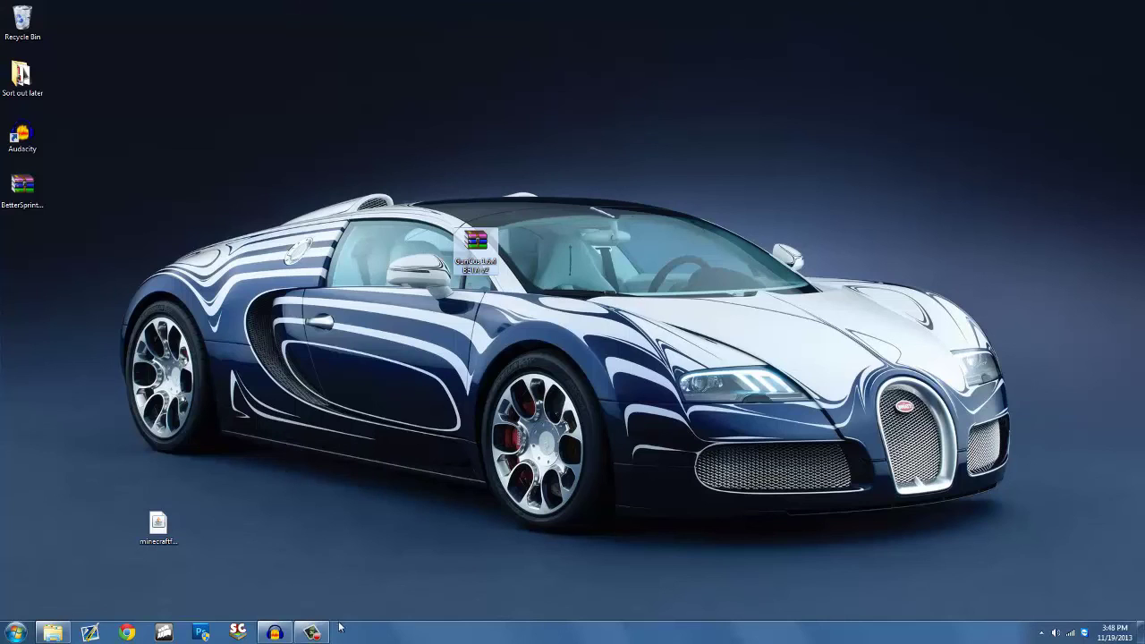
click(312, 632)
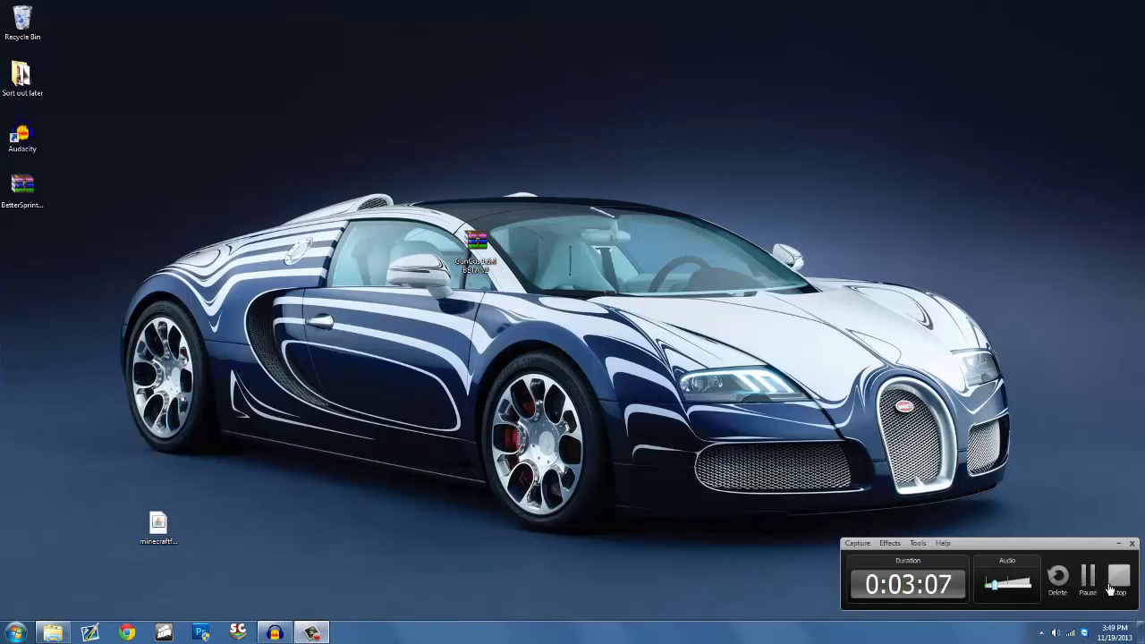
click(1118, 579)
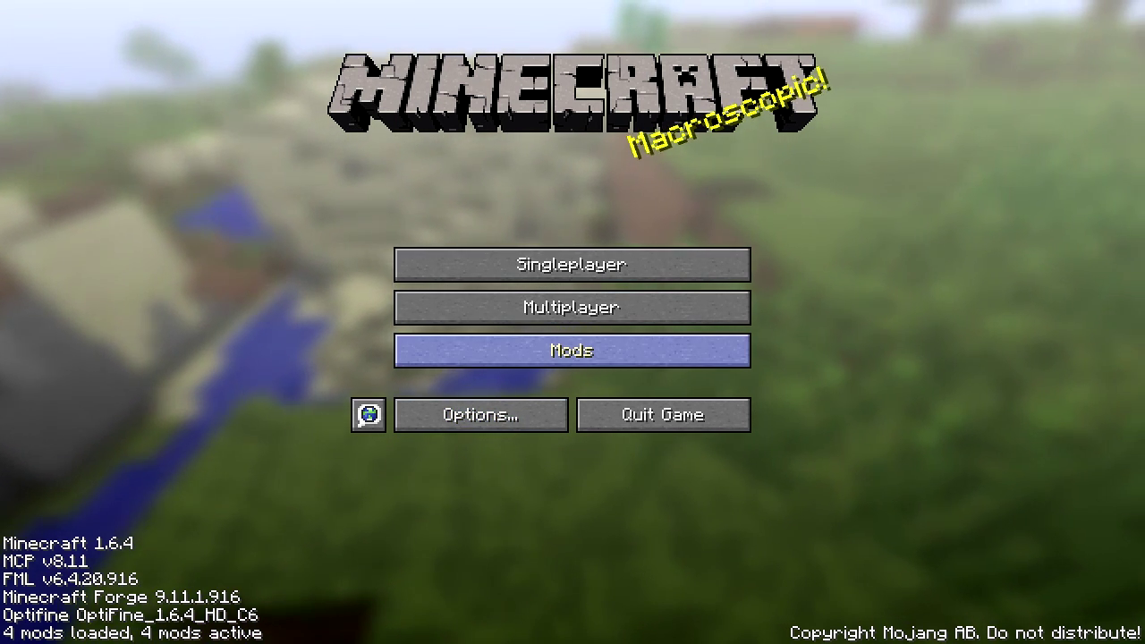
Check the Better Sprinting (core) entry in Minecraft's mod list and return to the title screen
click(571, 350)
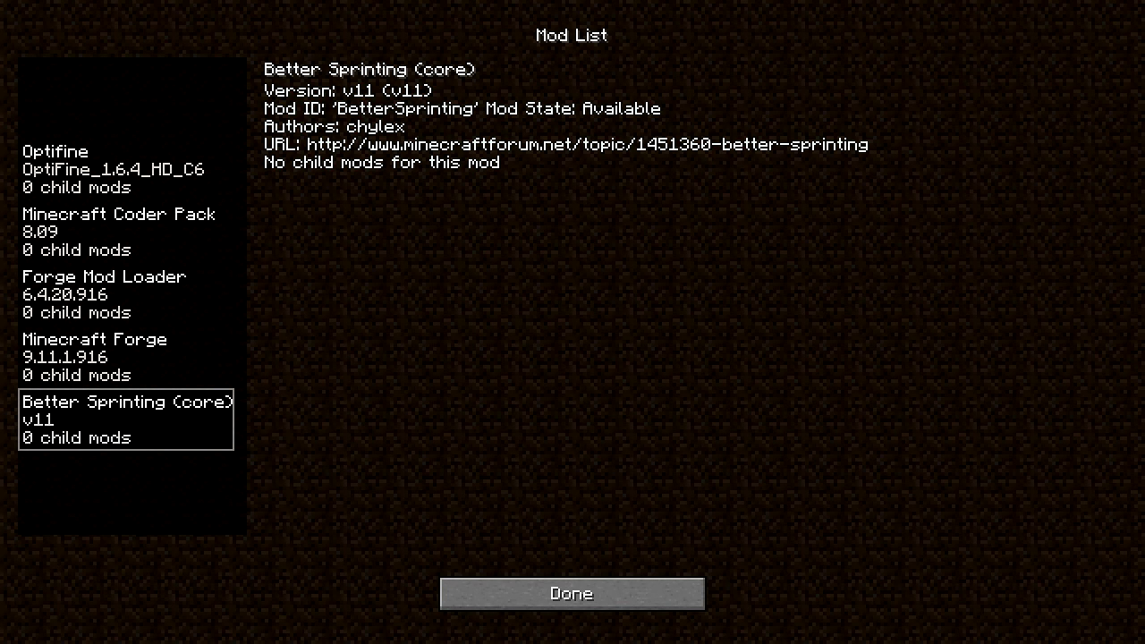
click(572, 593)
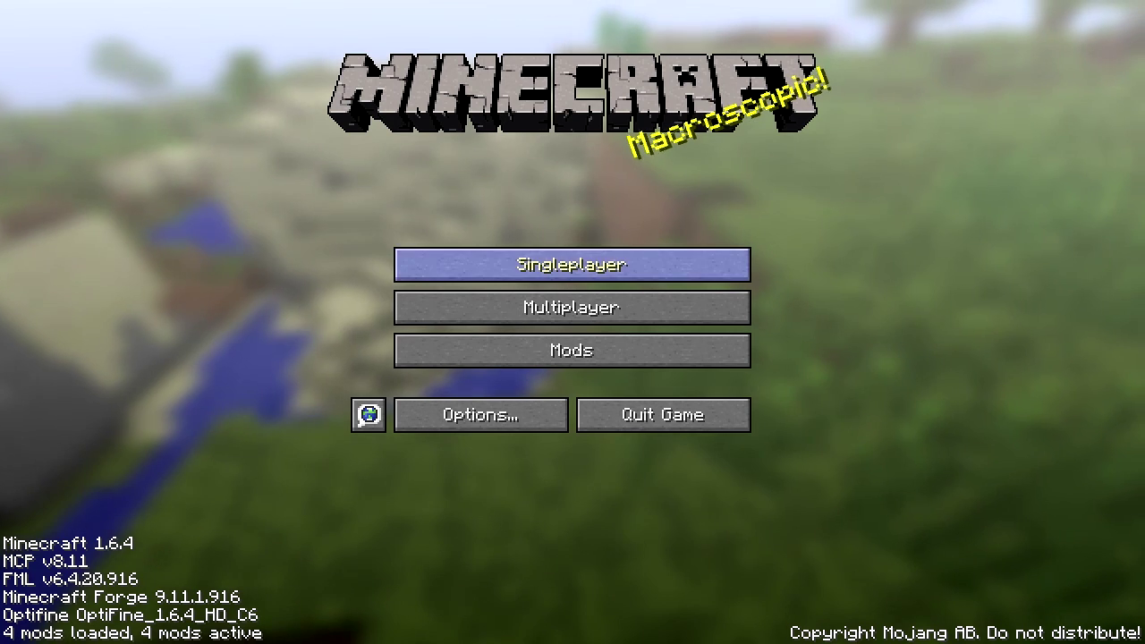
Load the singleplayer creative world New World dated 11/14/13 and start moving through the ravine
click(572, 263)
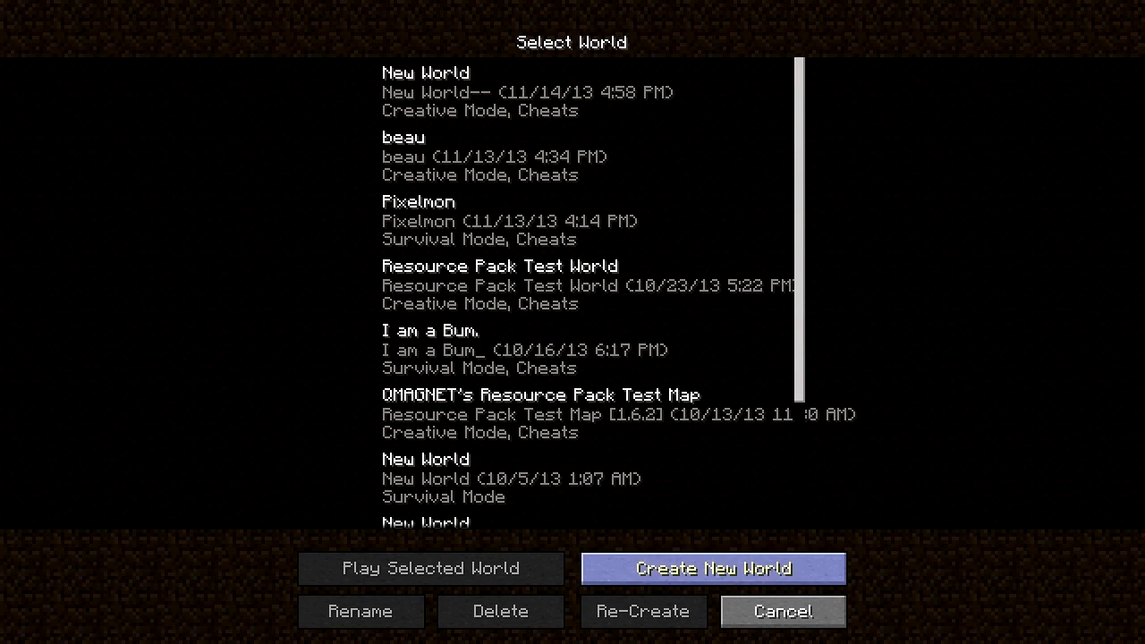
click(571, 92)
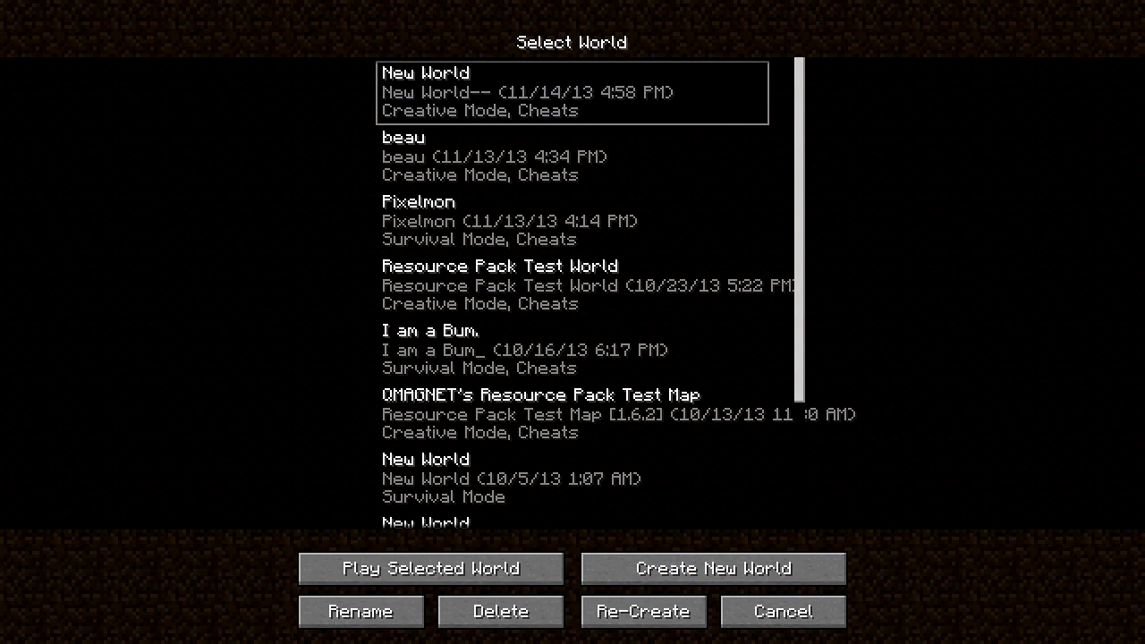
click(430, 568)
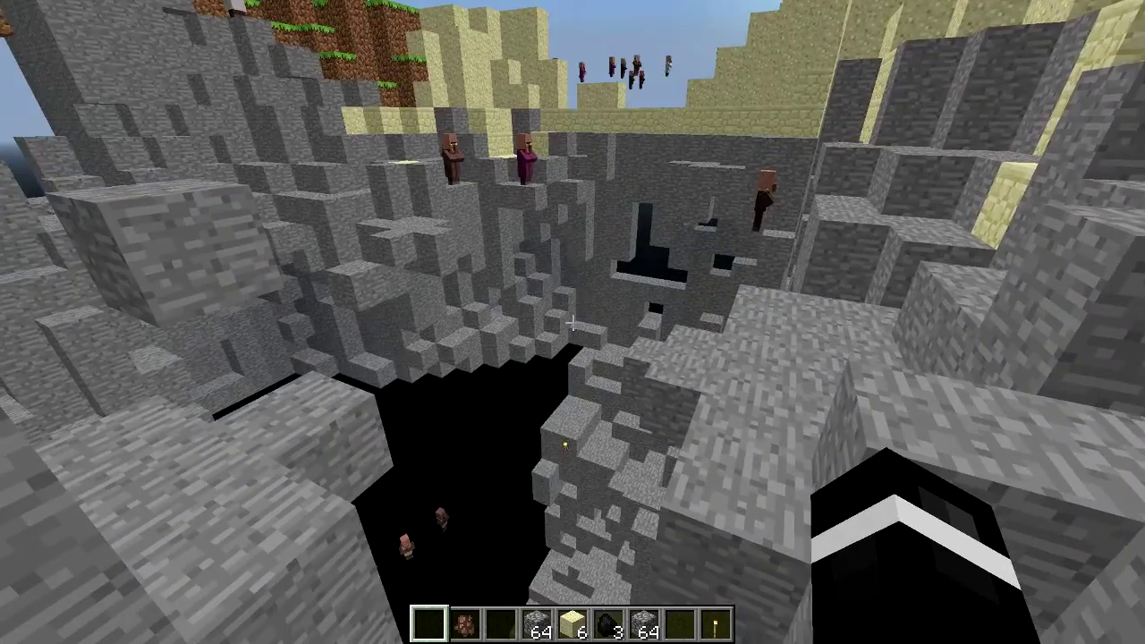
key(w)
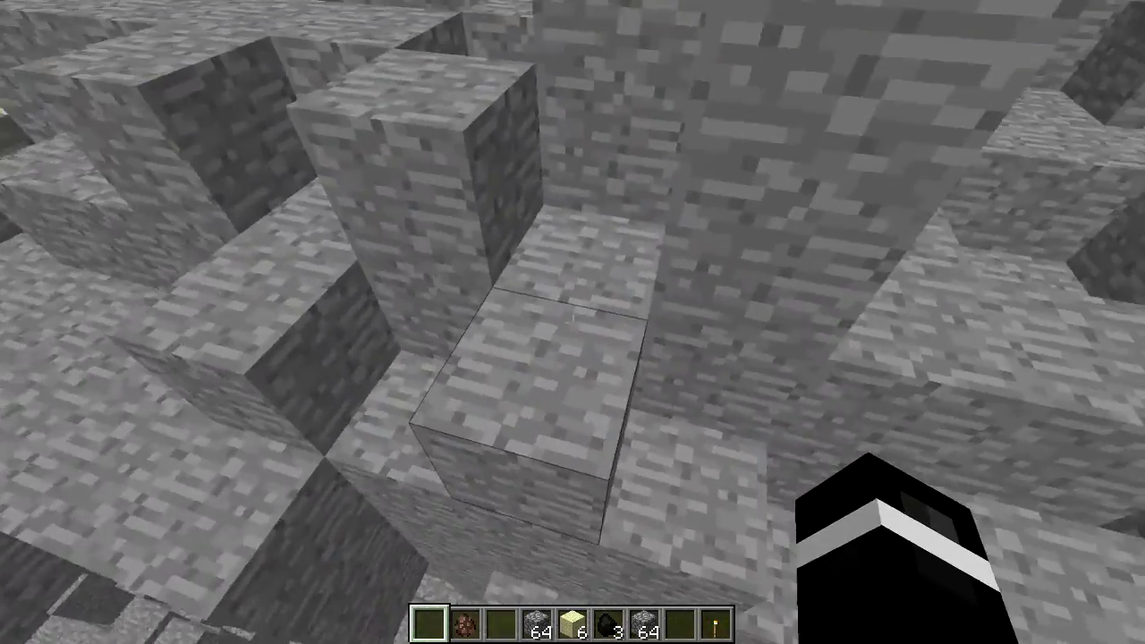
Look over the game options, return to the world without changes and move forward across the terrain
key(Escape)
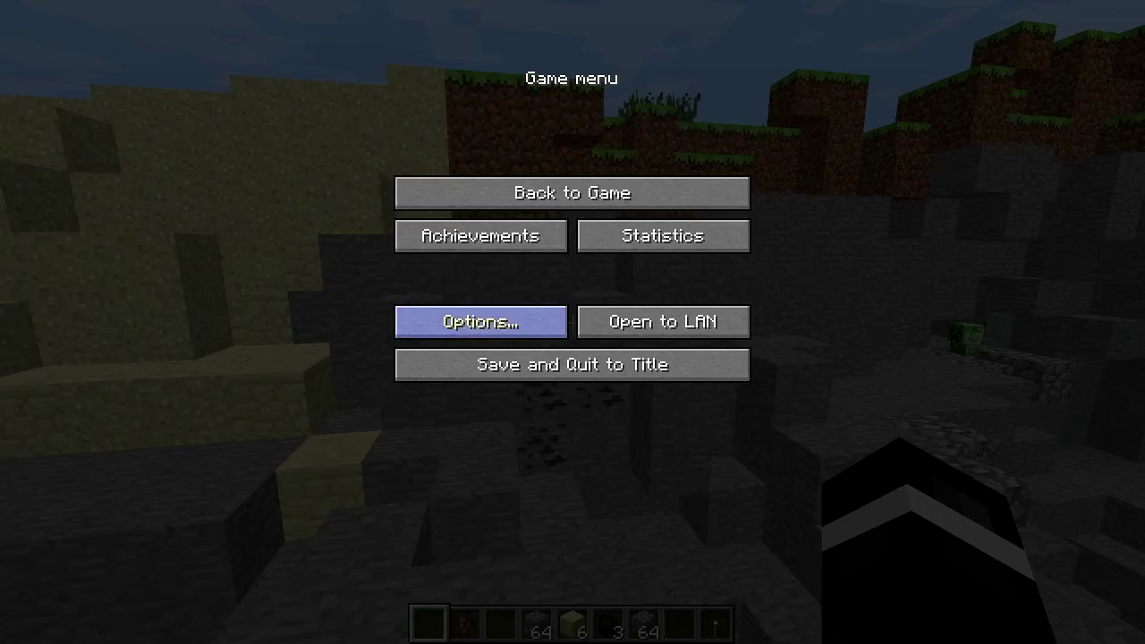
click(480, 322)
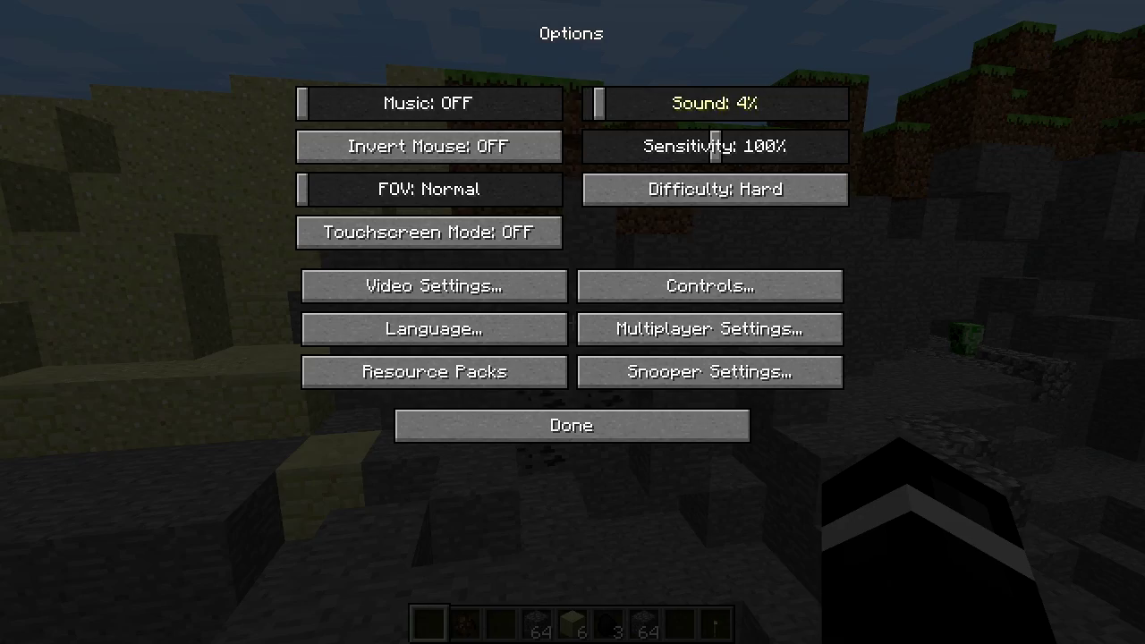
key(Escape)
key(Escape)
key(w)
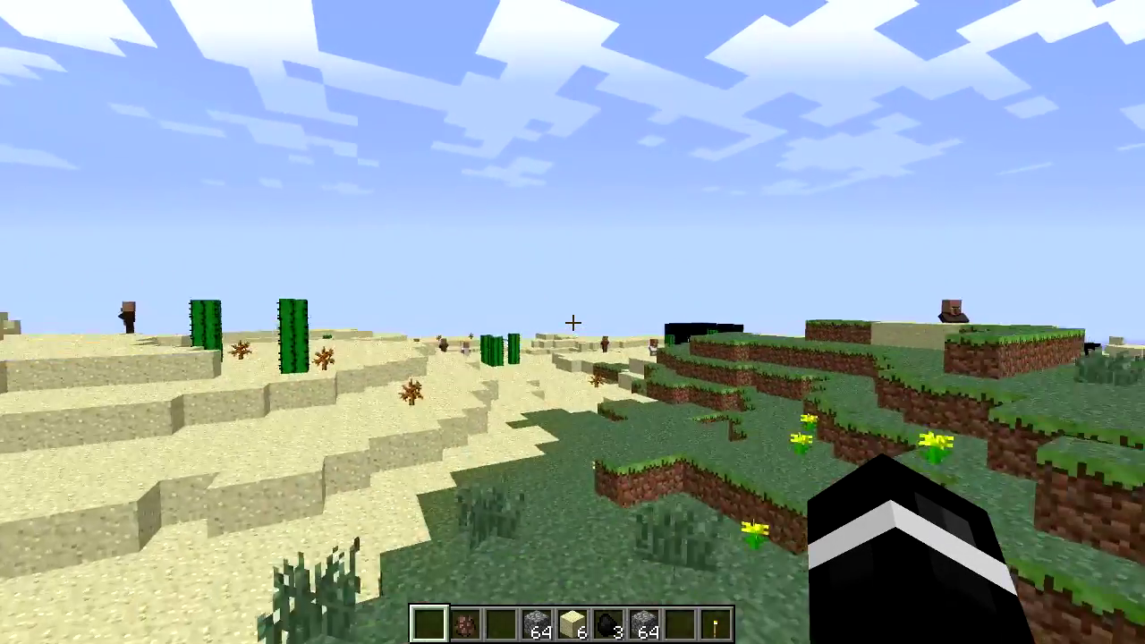
Take off and fly over the grassland and desert, landing on the sand near the villagers
key(space)
key(w)
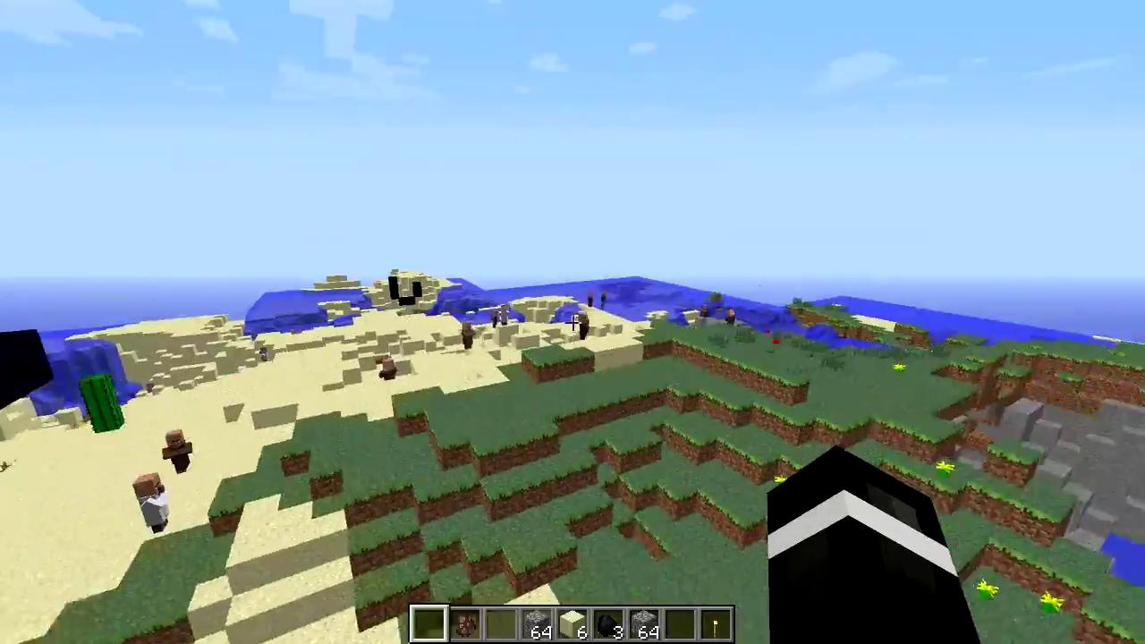
key(s)
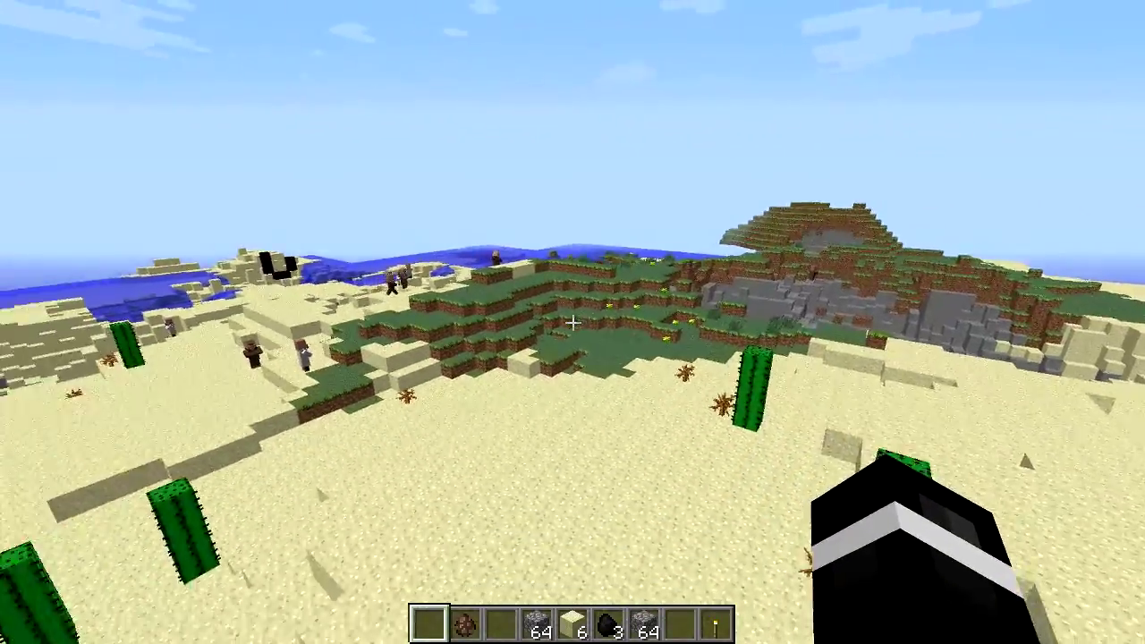
key(w)
key(w)
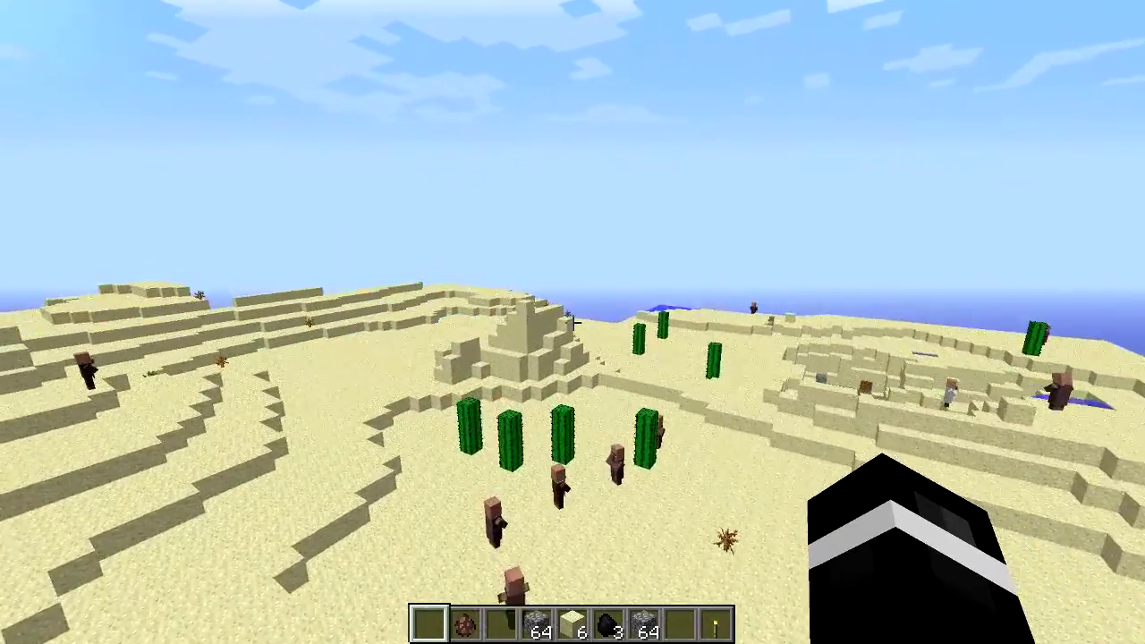
key(w)
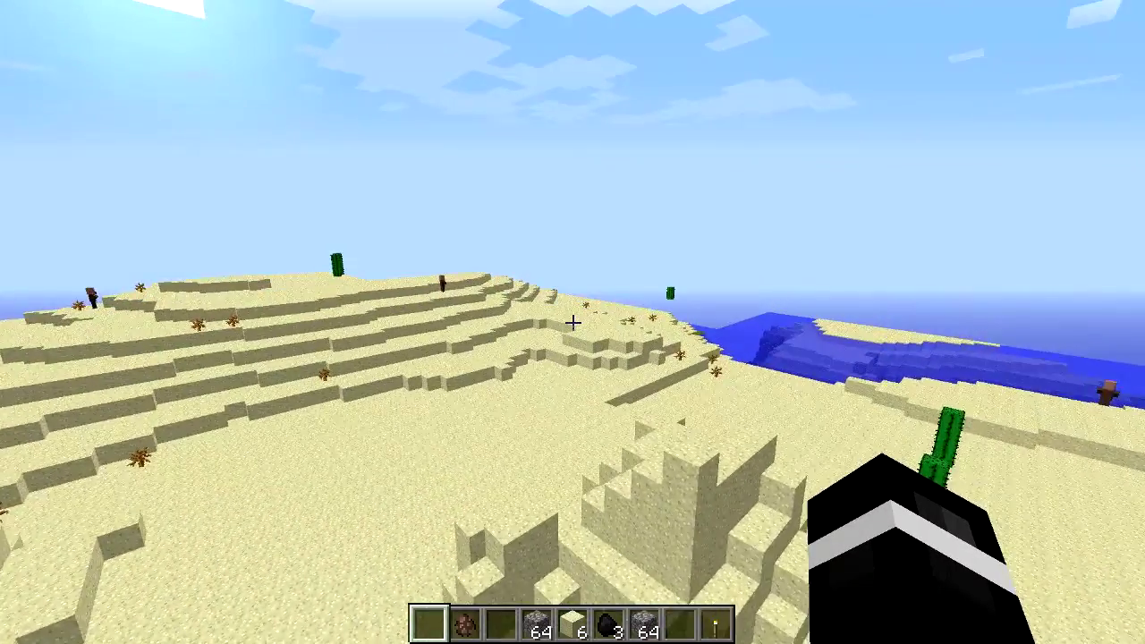
key(w)
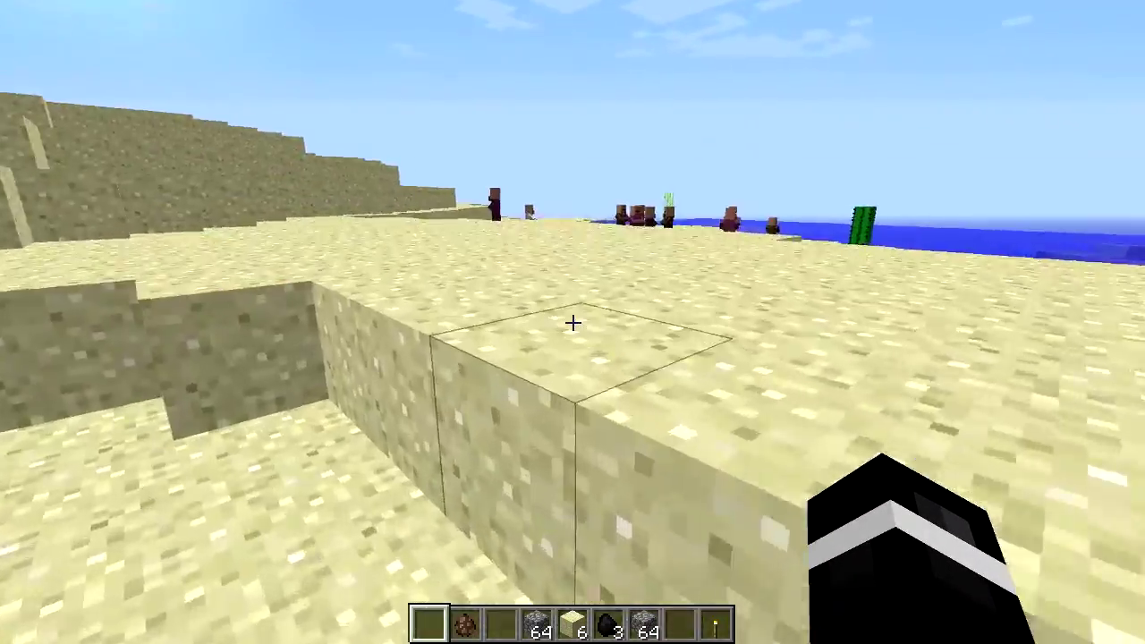
Review the key bindings in the game's Controls and the Better Sprinting settings, and return to the world
key(Escape)
click(481, 322)
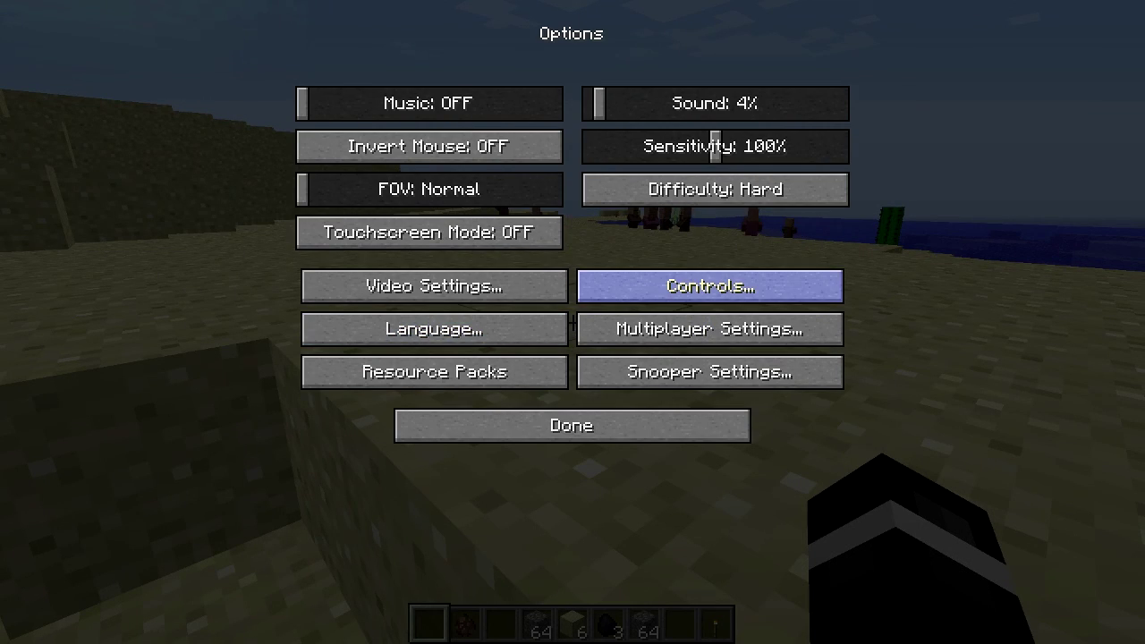
click(698, 283)
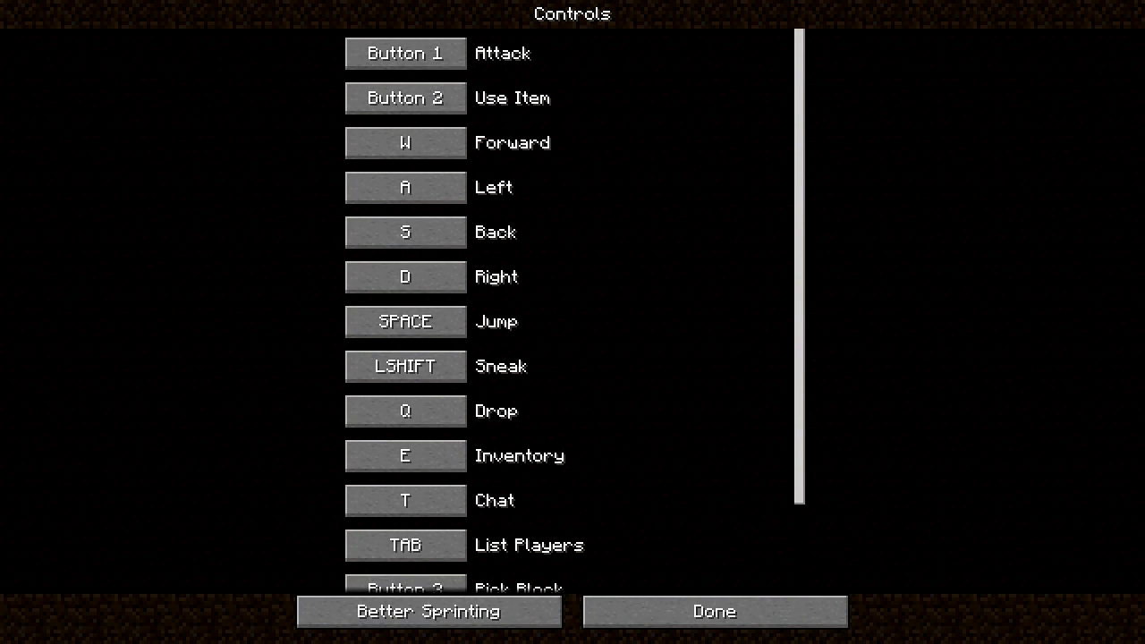
scroll(572, 313, down, 3)
scroll(573, 313, up, 3)
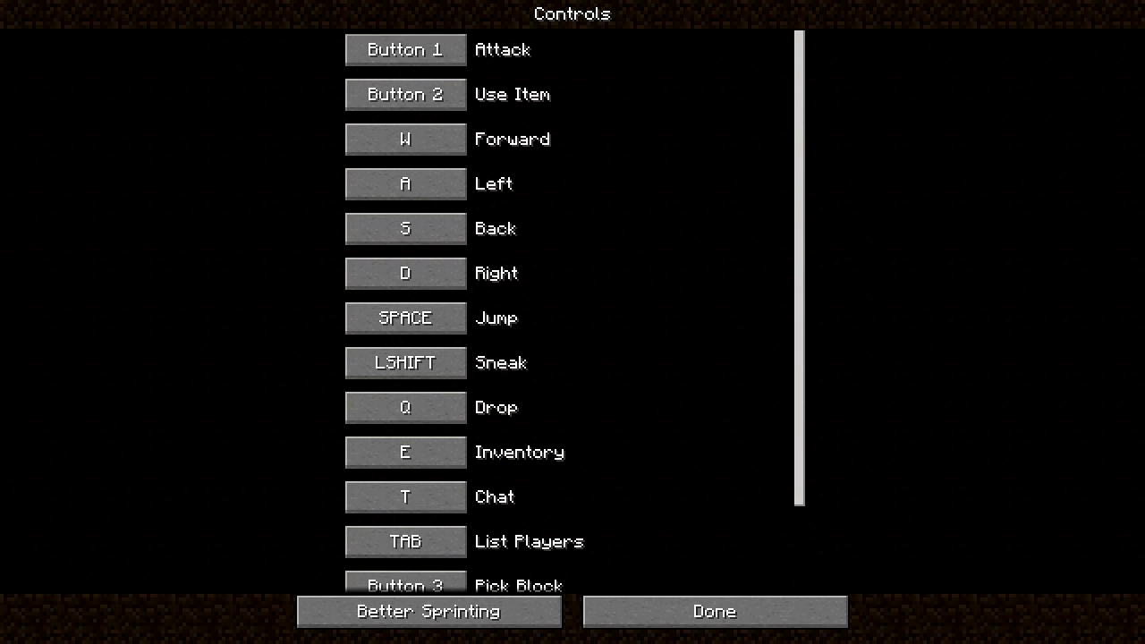
scroll(572, 313, down, 3)
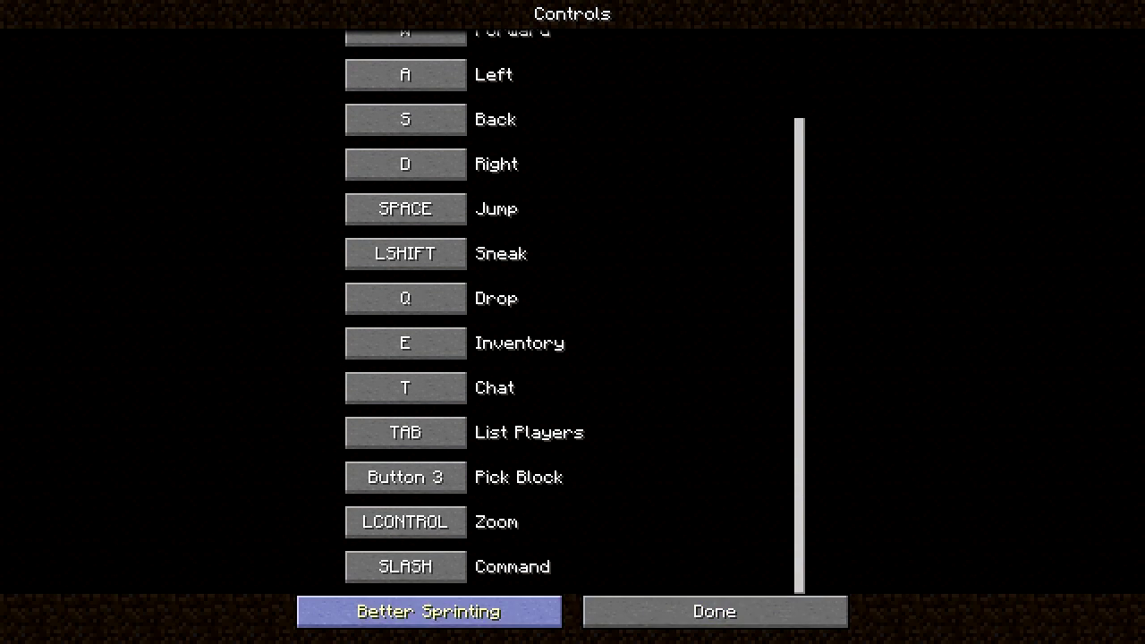
click(429, 611)
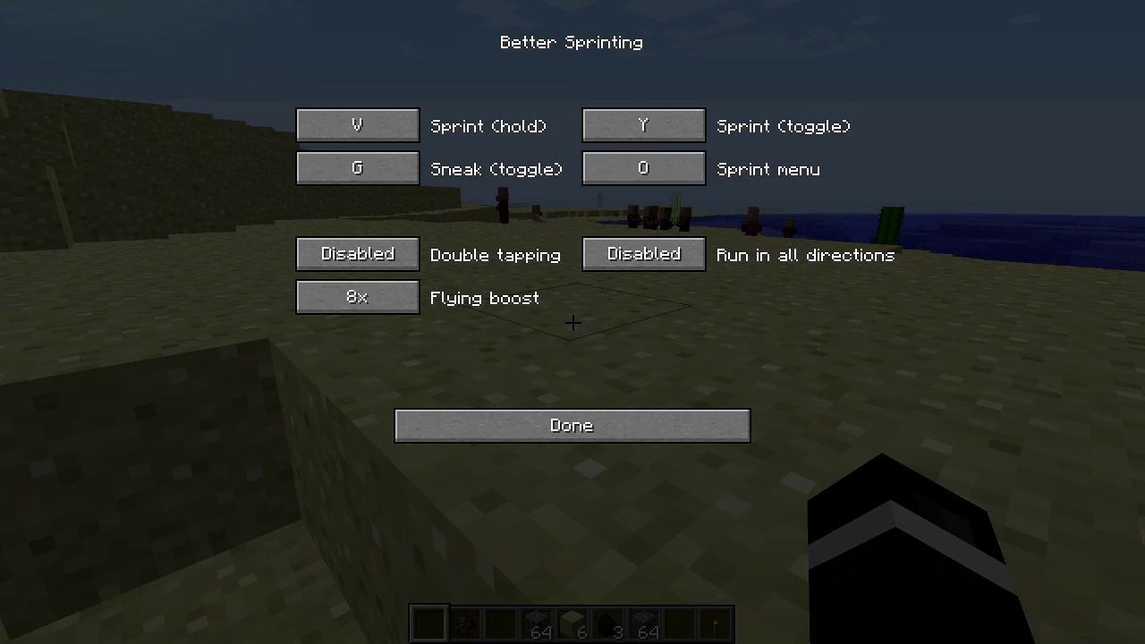
key(Escape)
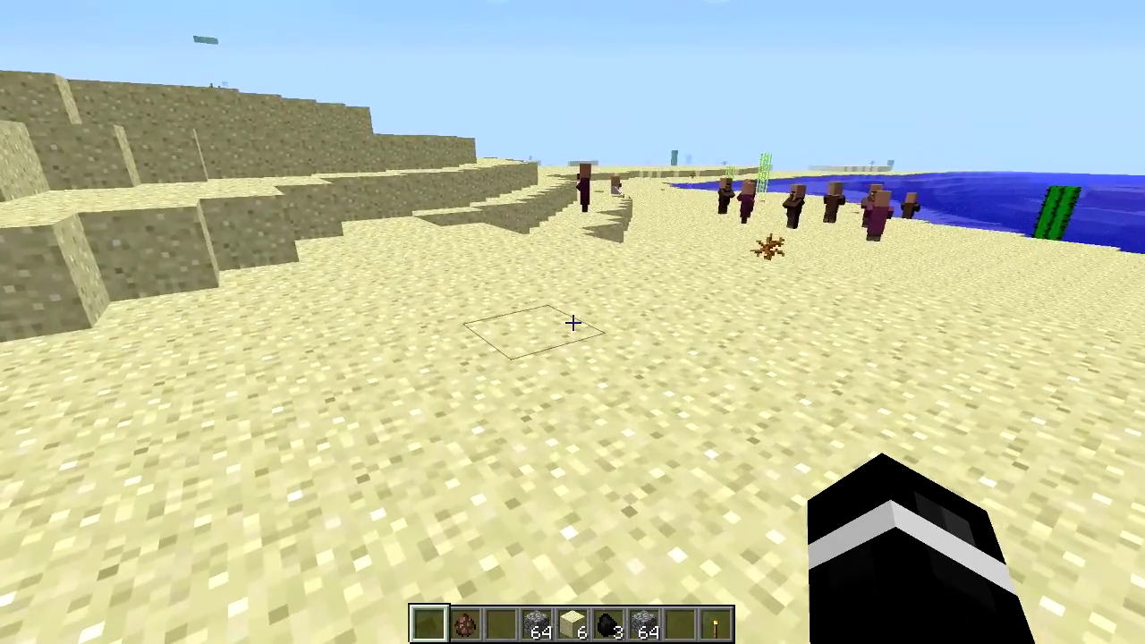
Check the Flying boost option in the sprint menu and fly over the shoreline and jungle up above the clouds
key(o)
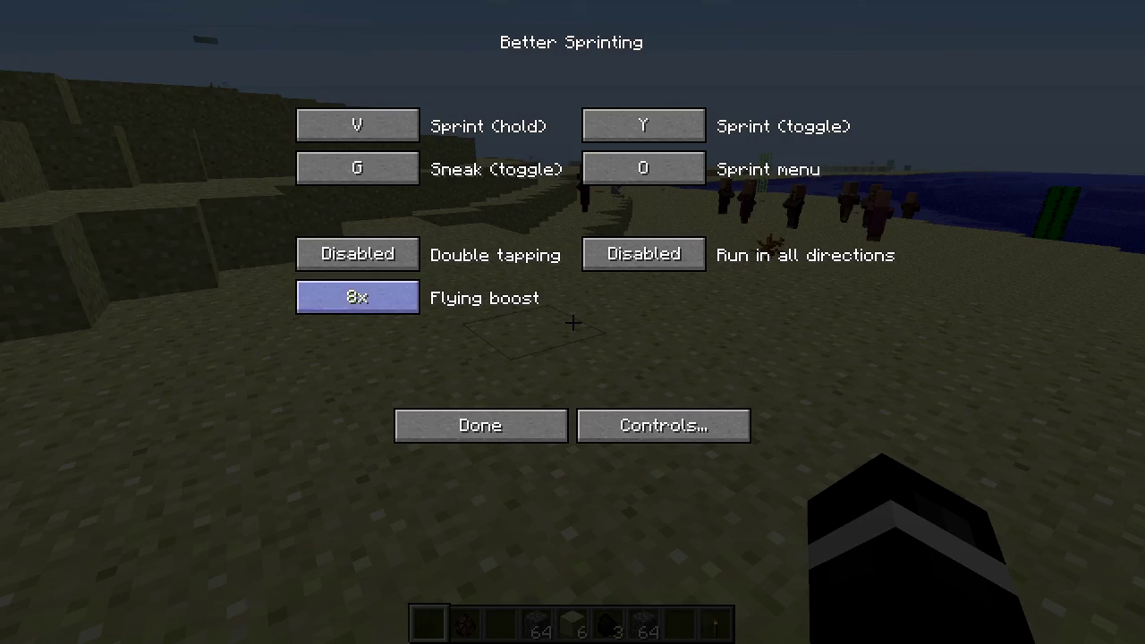
key(Escape)
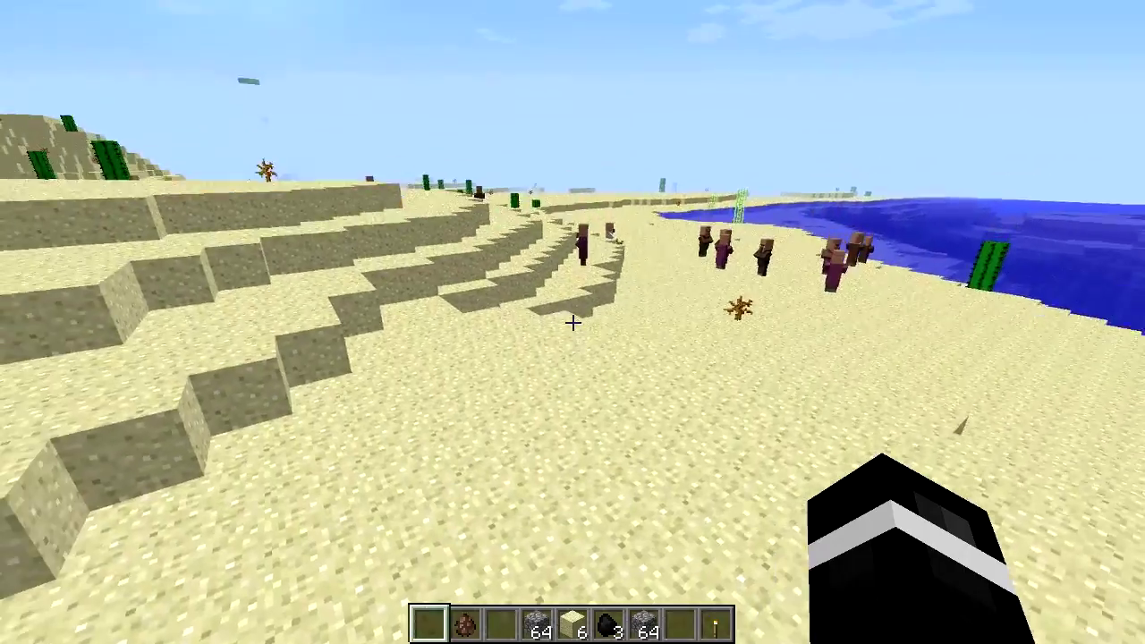
key(w)
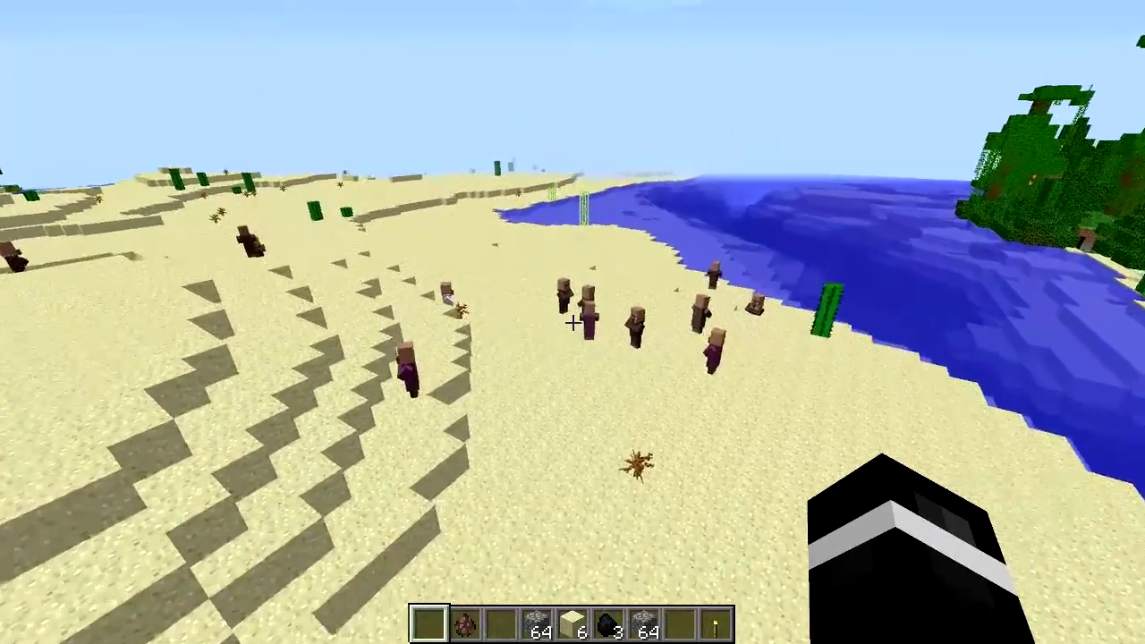
key(w)
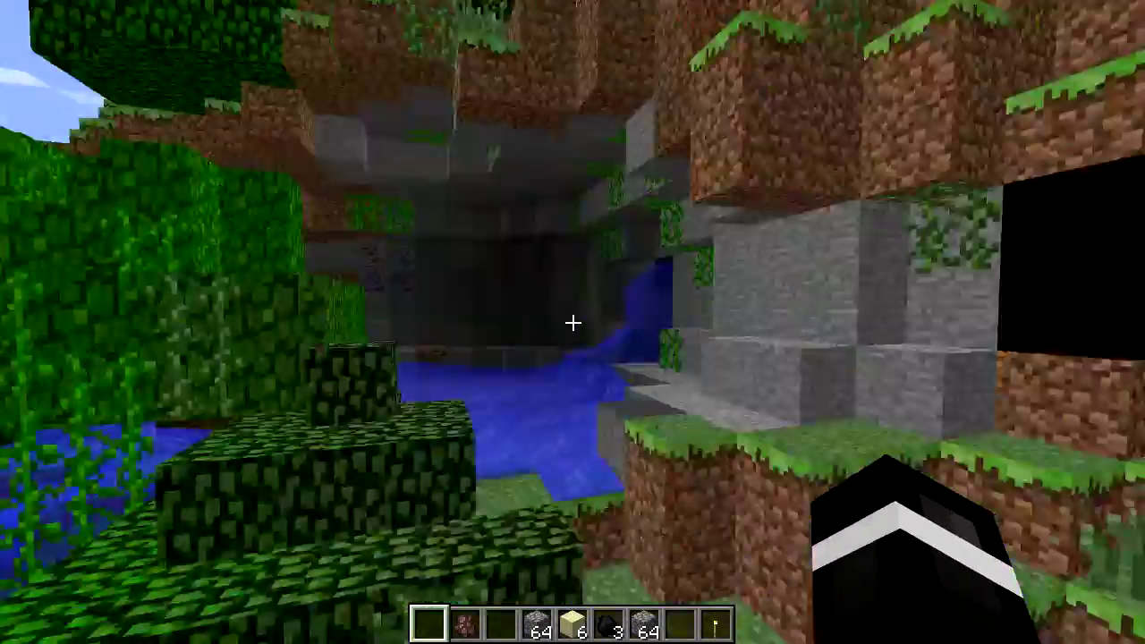
key(w)
key(space)
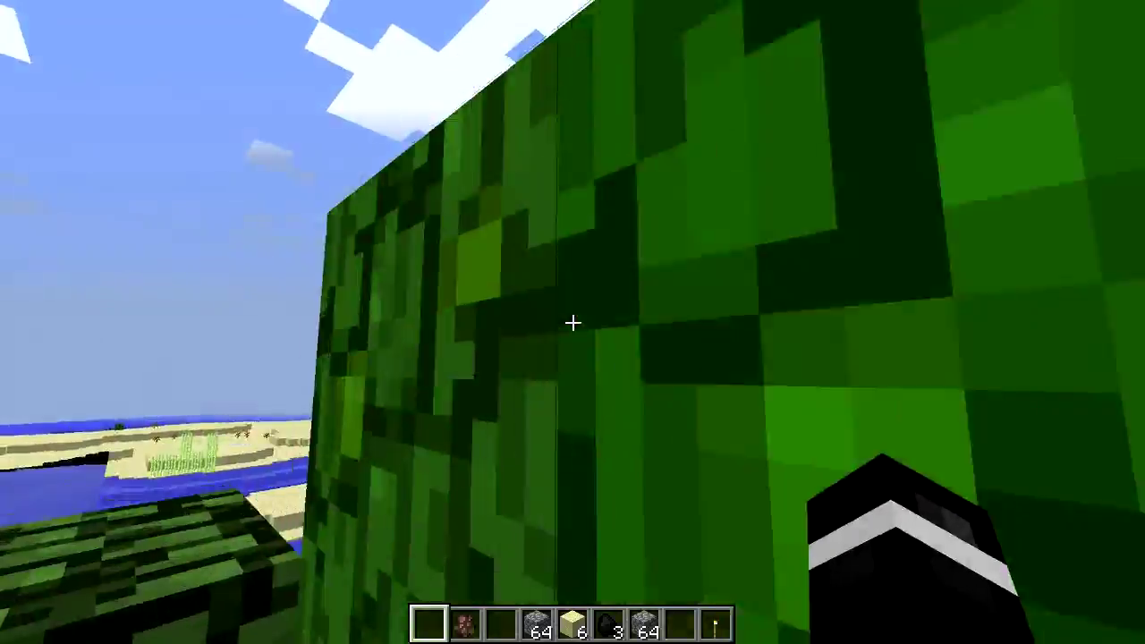
key(space)
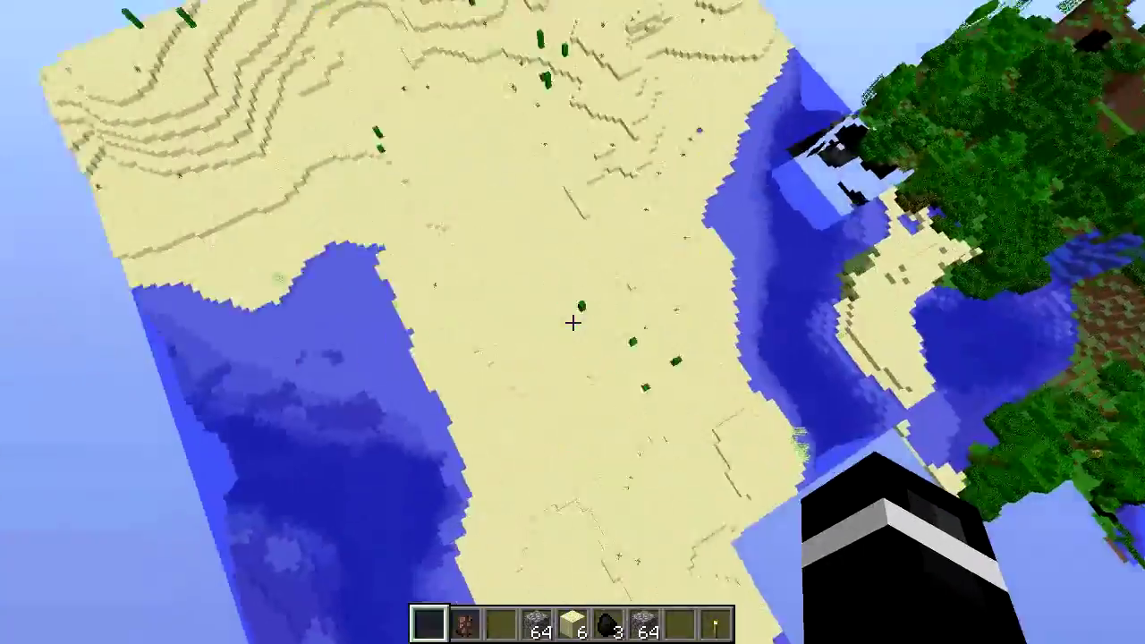
key(space)
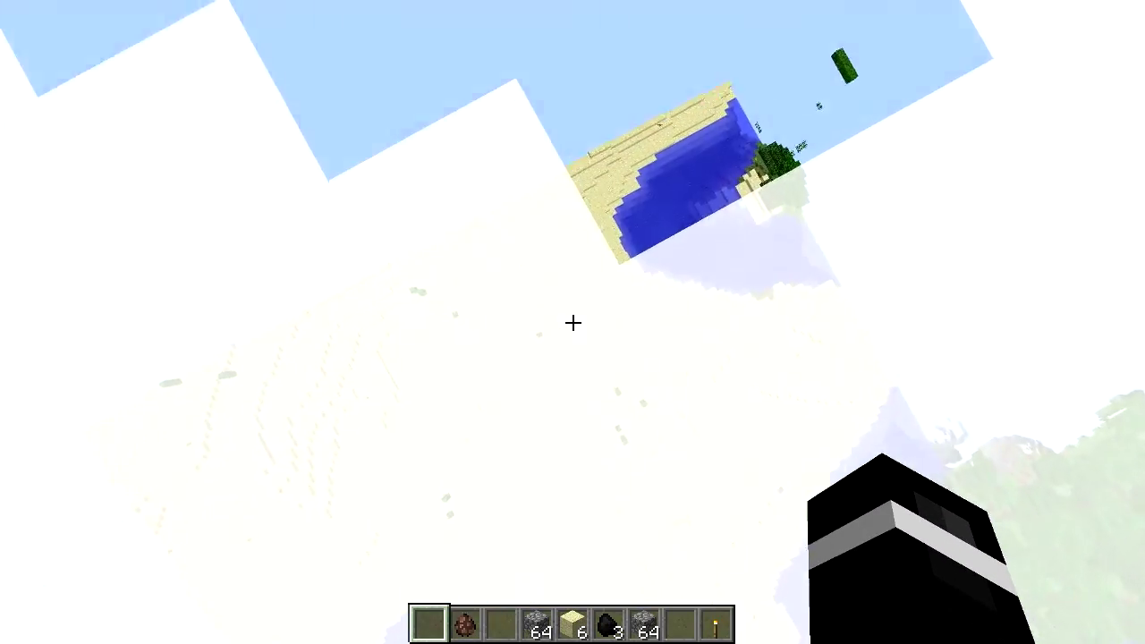
Enable Run in all directions in the Better Sprinting settings and run around the desert to try it
key(o)
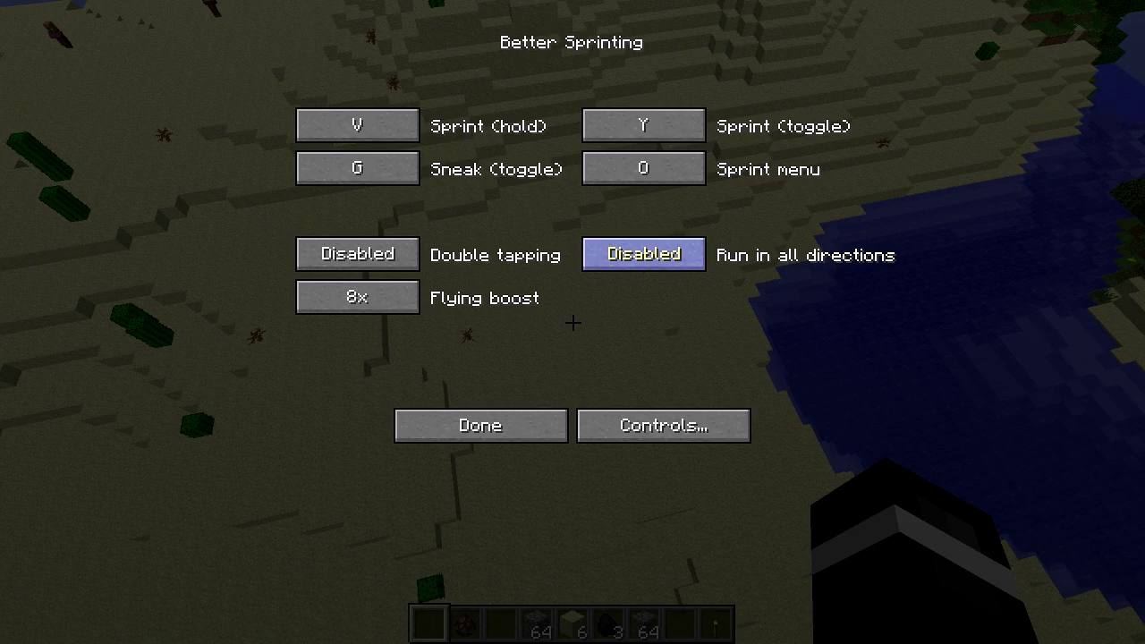
key(Escape)
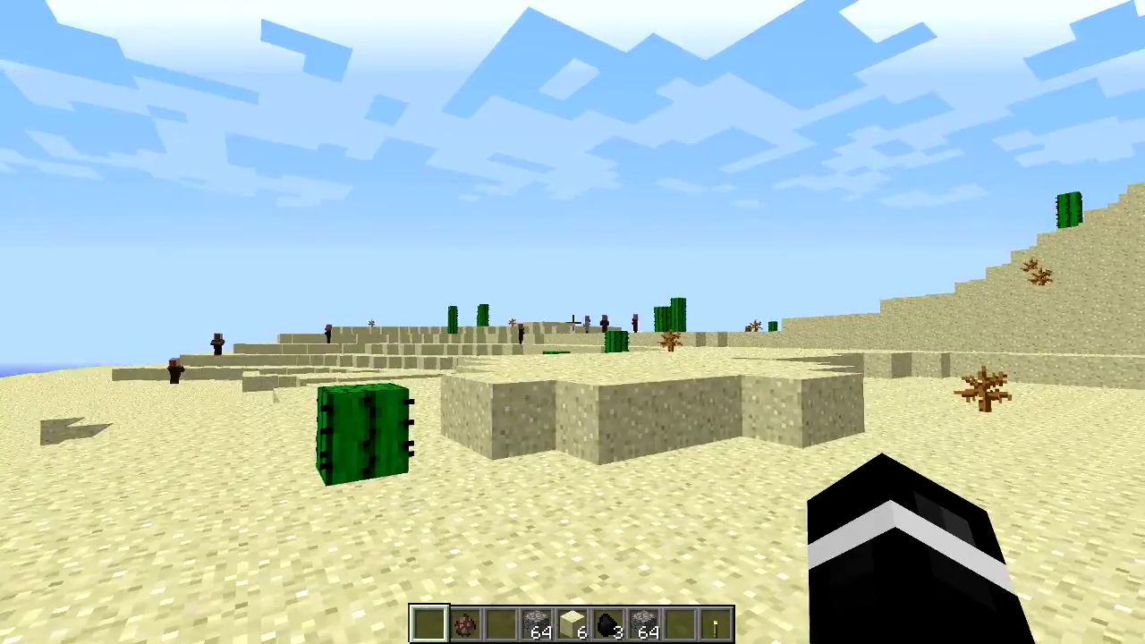
key(w)
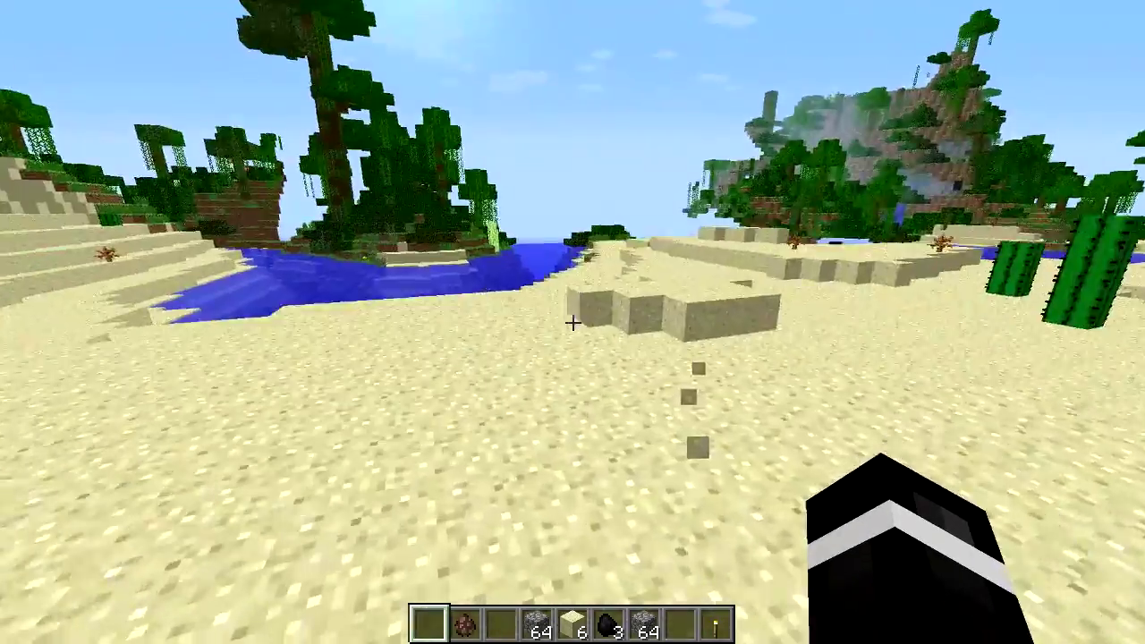
key(w)
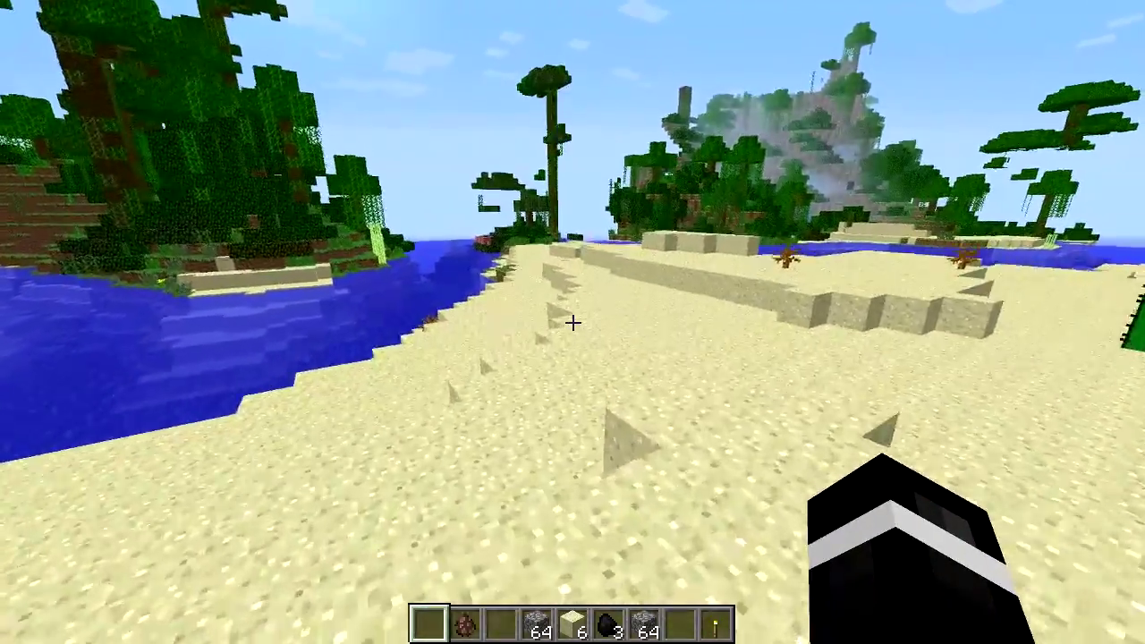
key(w)
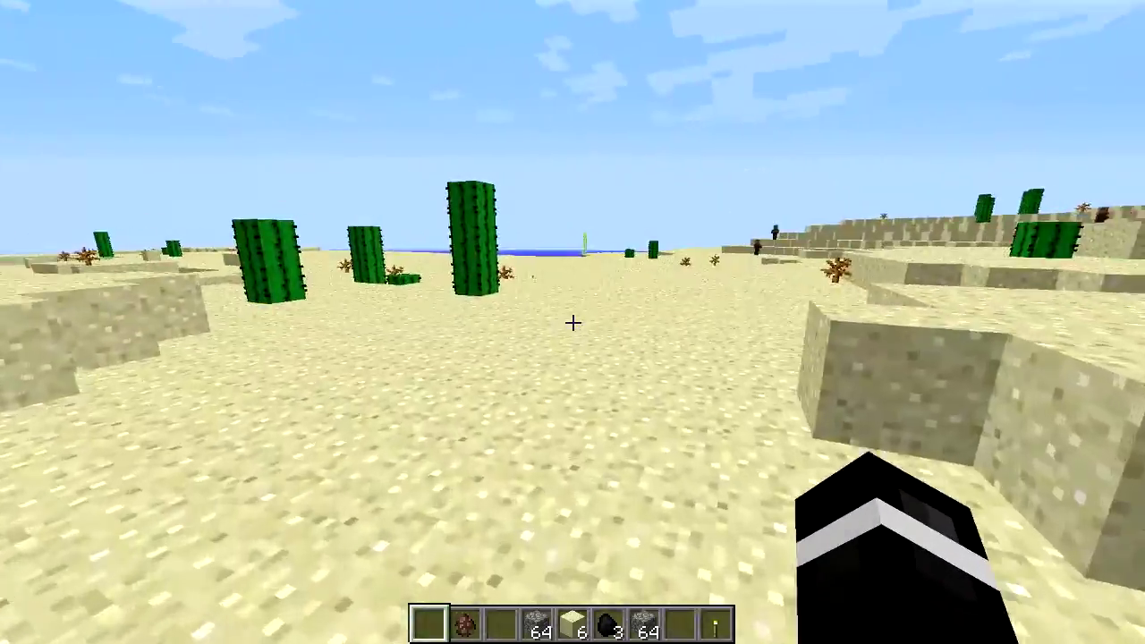
key(w)
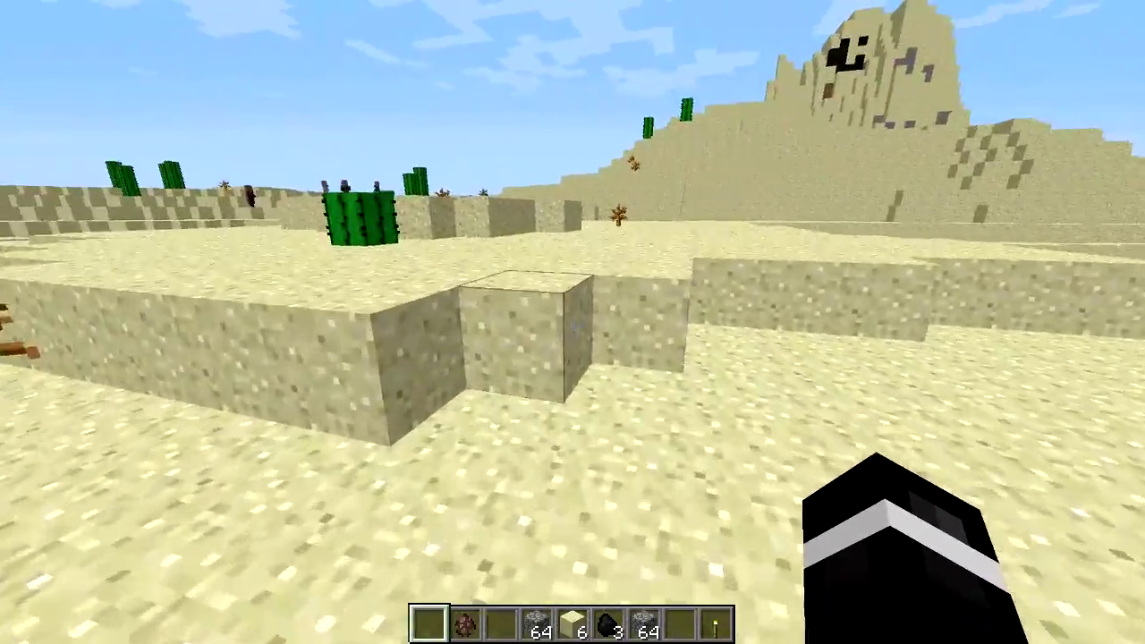
key(space)
key(w)
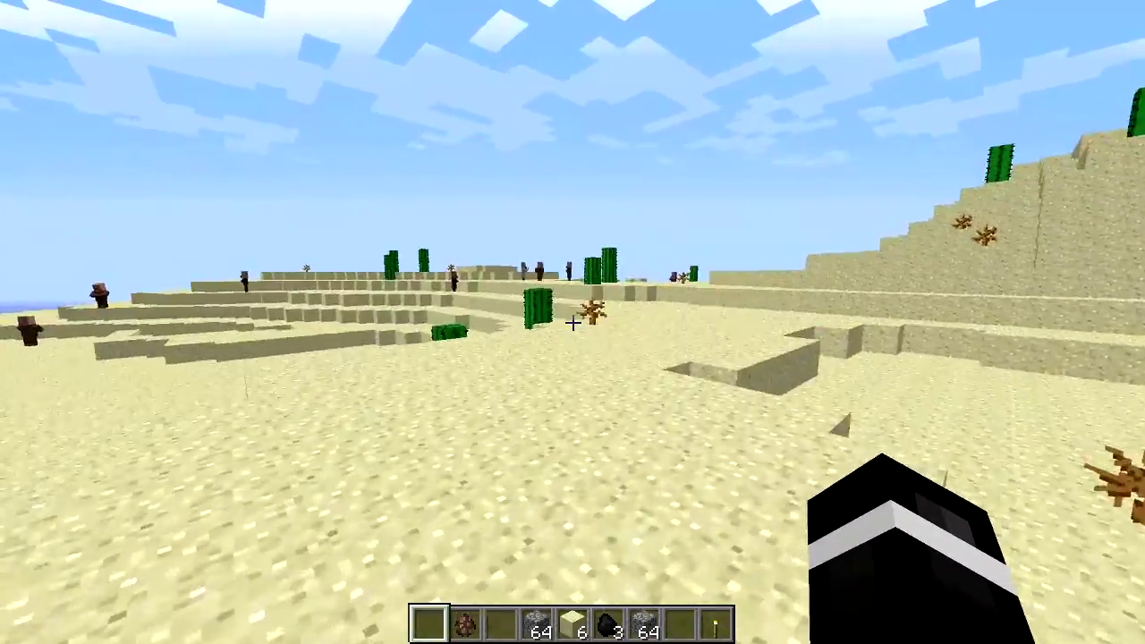
Check the Sneak (toggle) binding in the sprint menu and move around the sand near the cacti
key(o)
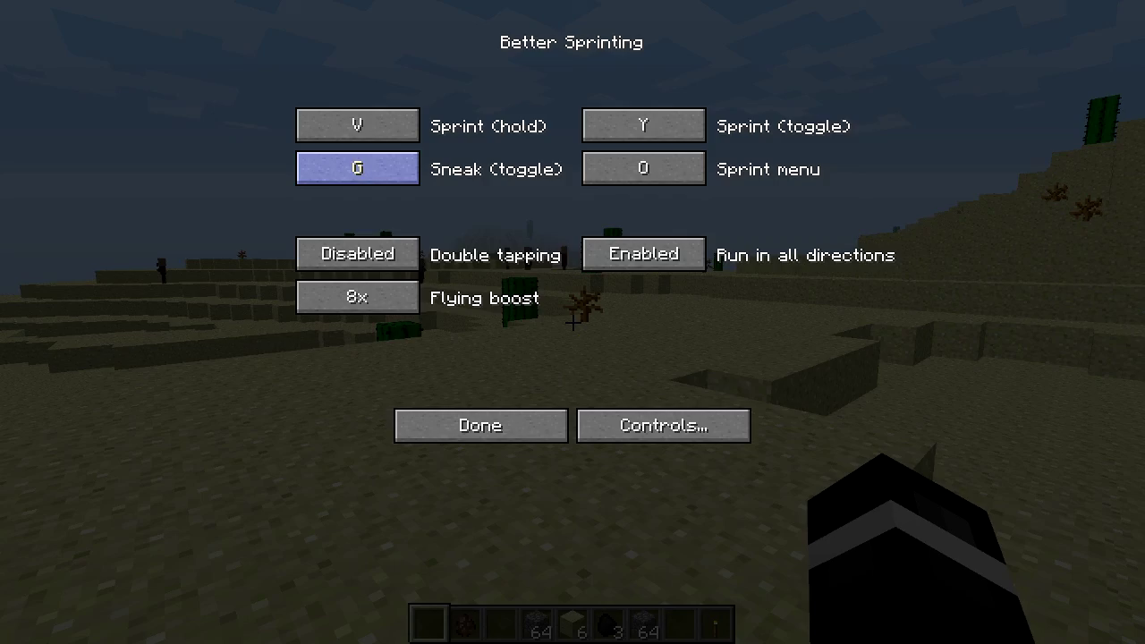
key(Escape)
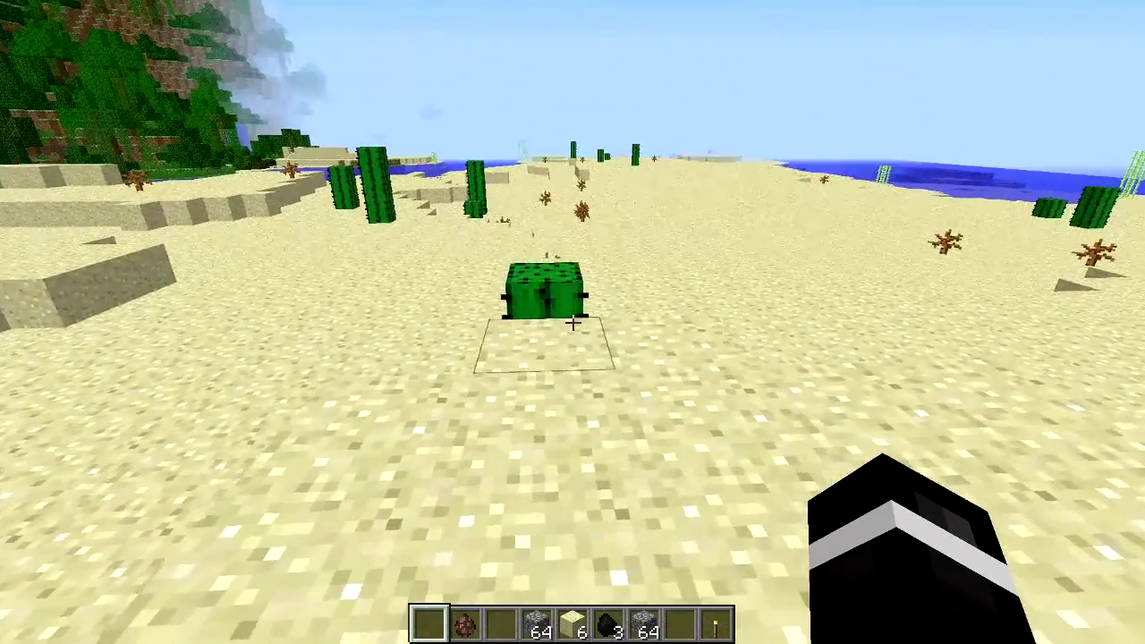
key(w)
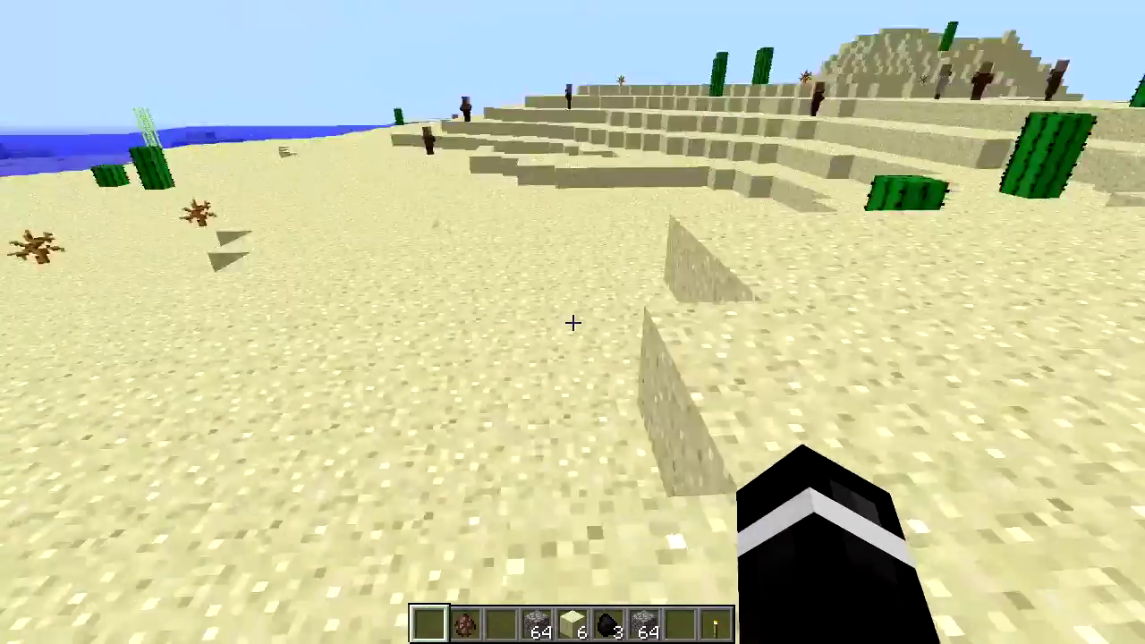
key(w)
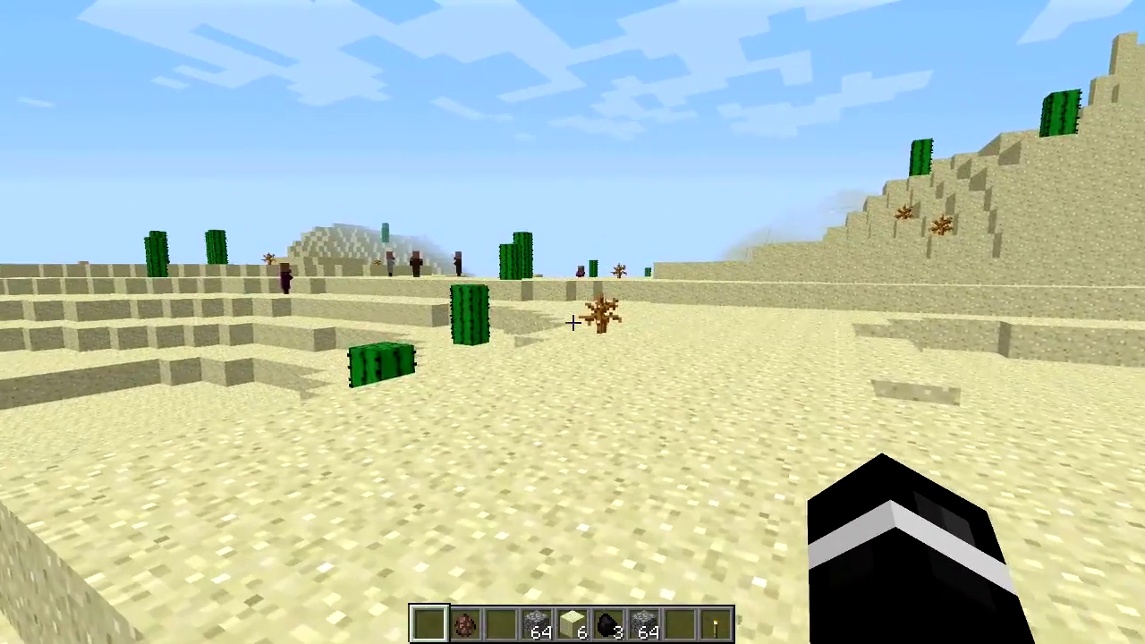
Bind Sprint (hold) to Y, Sprint (toggle) to N and Sneak (toggle) to M, and walk forward to try them
key(o)
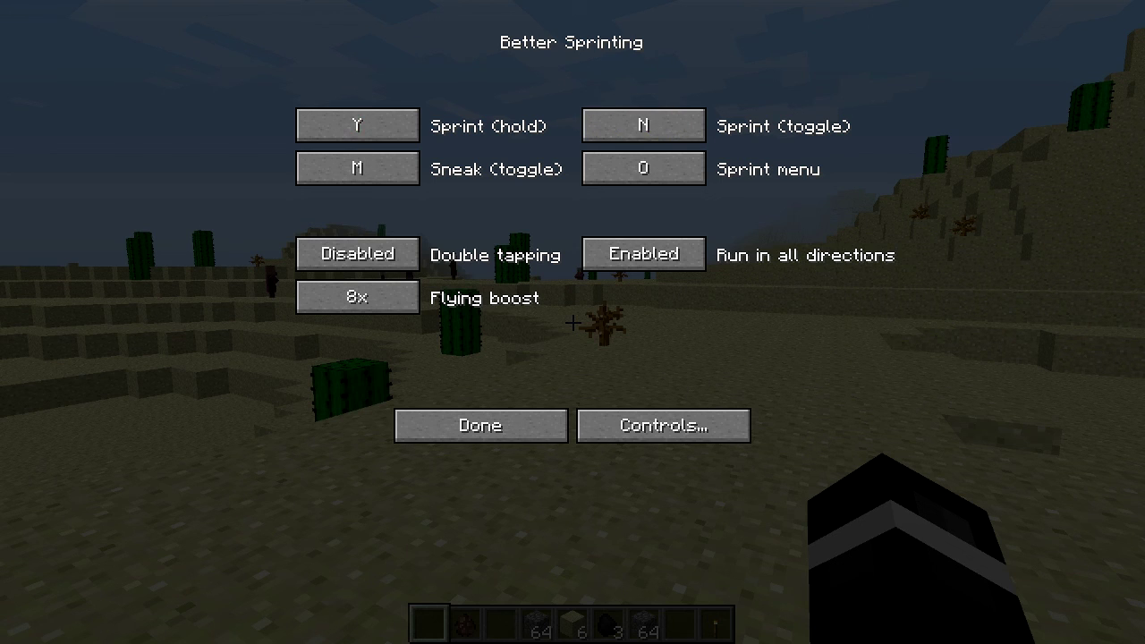
key(Escape)
key(w)
key(w)
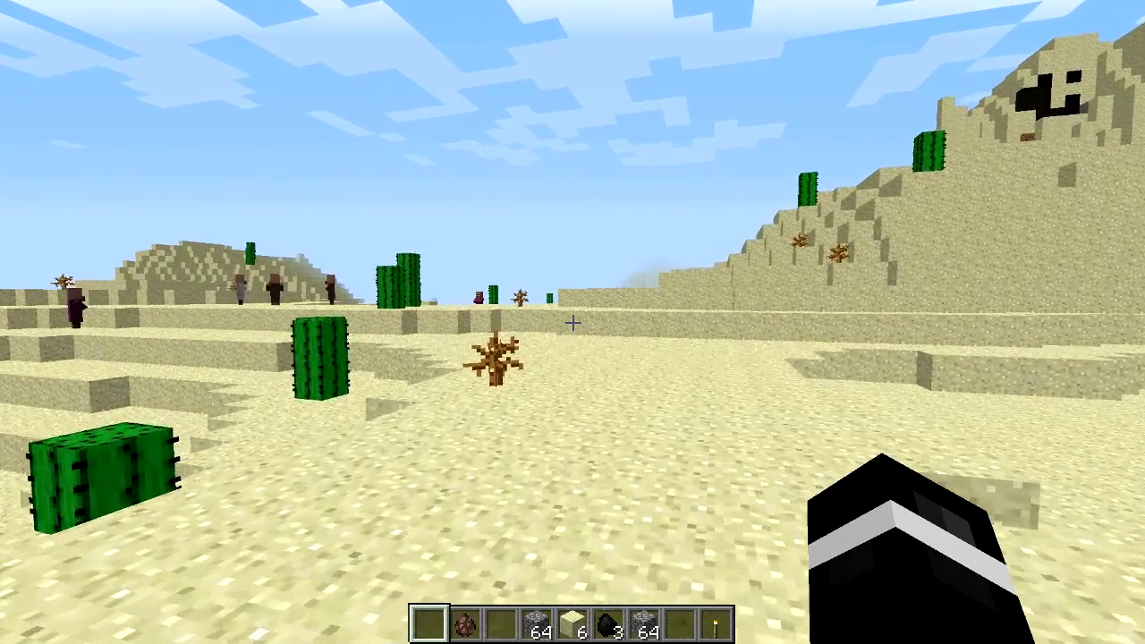
key(w)
key(w)
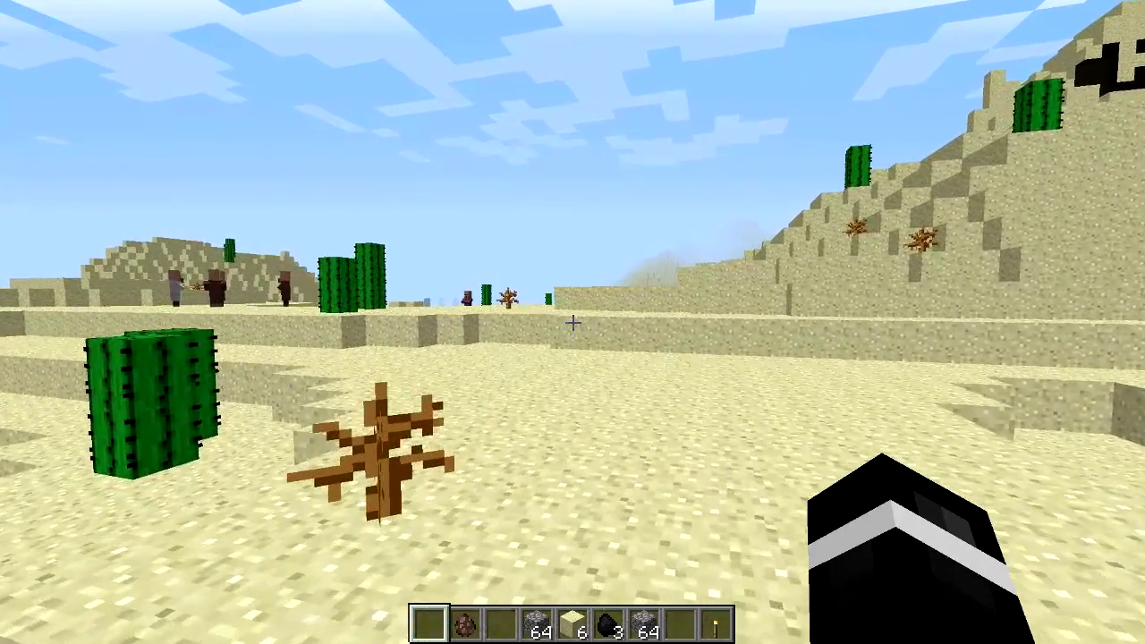
Rebind Sprint (toggle) to Y in the Better Sprinting settings and run forward across the sand
key(o)
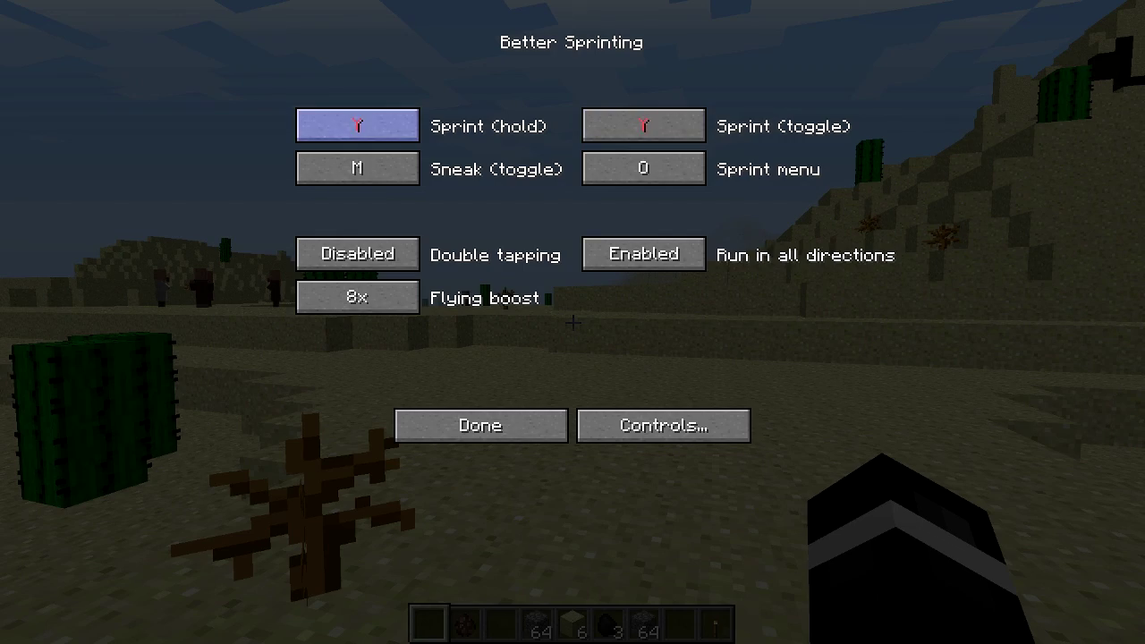
key(Escape)
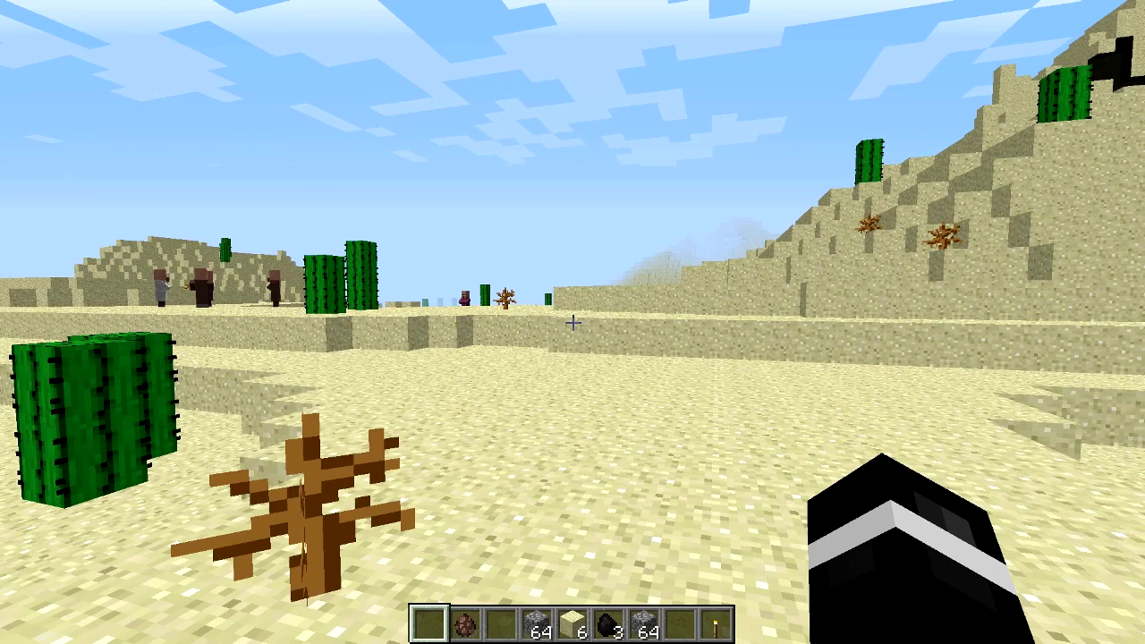
key(w)
key(w)
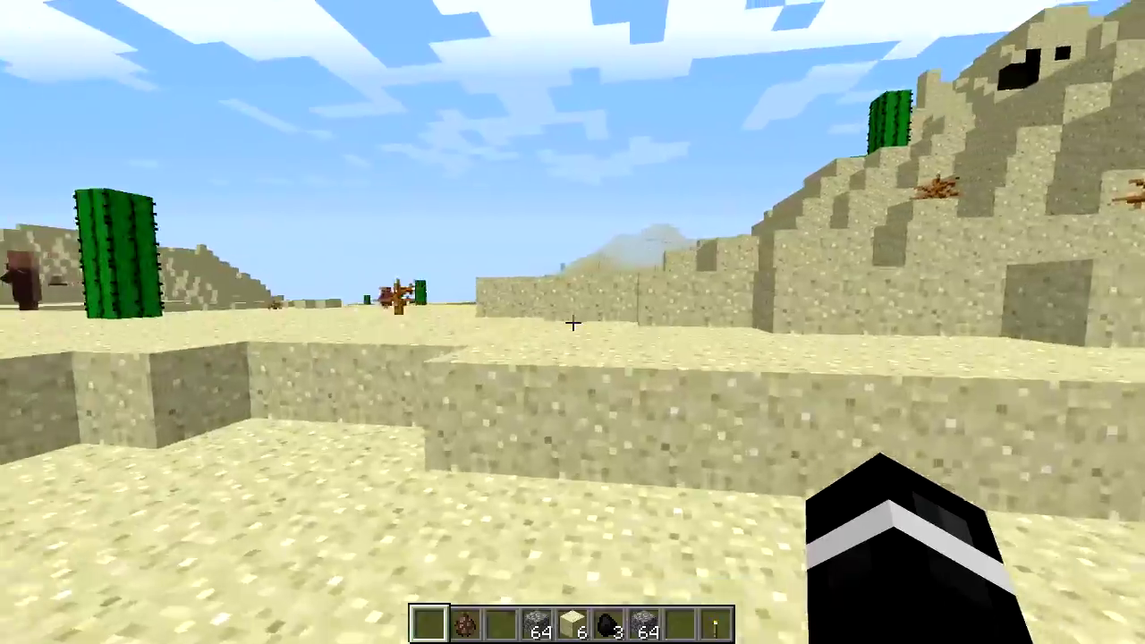
Sprint and jump across the desert sand past the cacti and hills toward the jungle and river
key(space)
key(w)
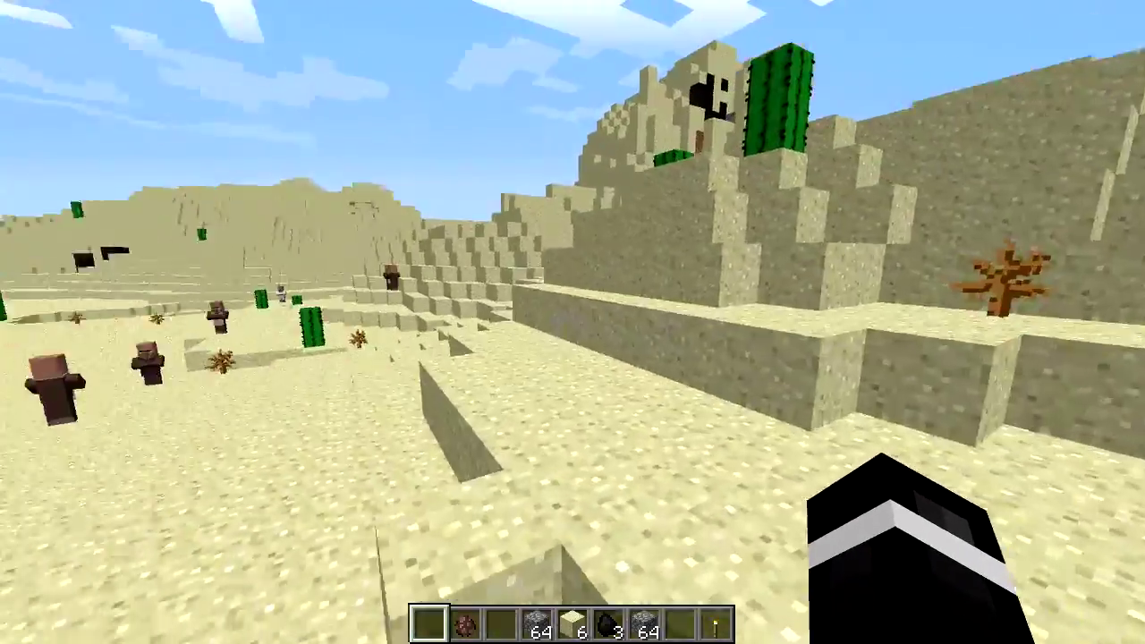
key(w)
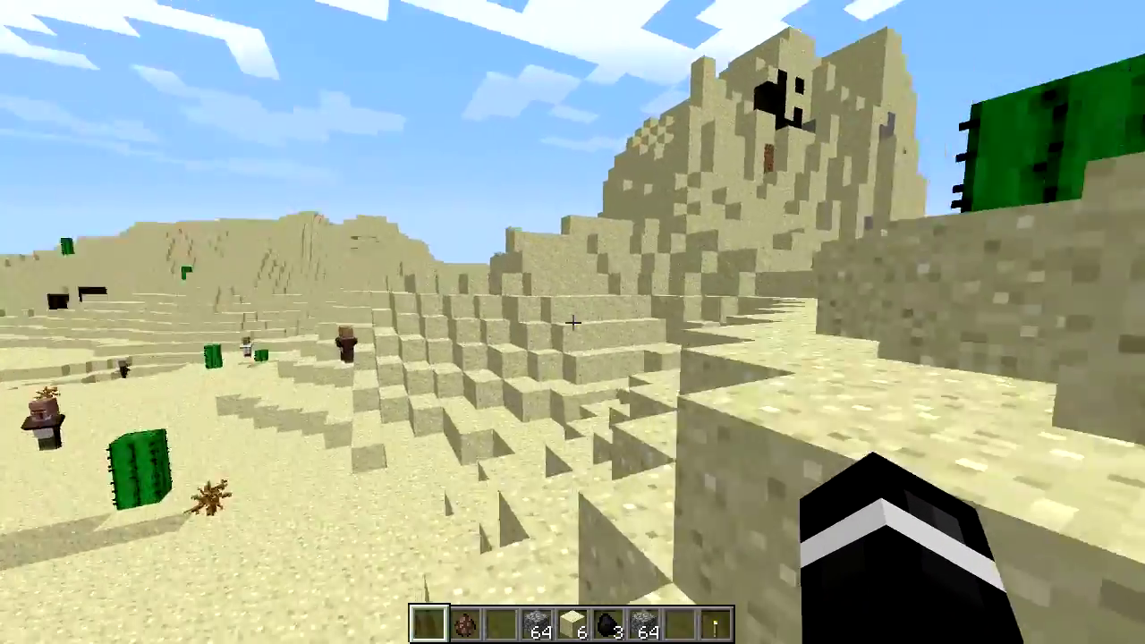
key(w)
key(space)
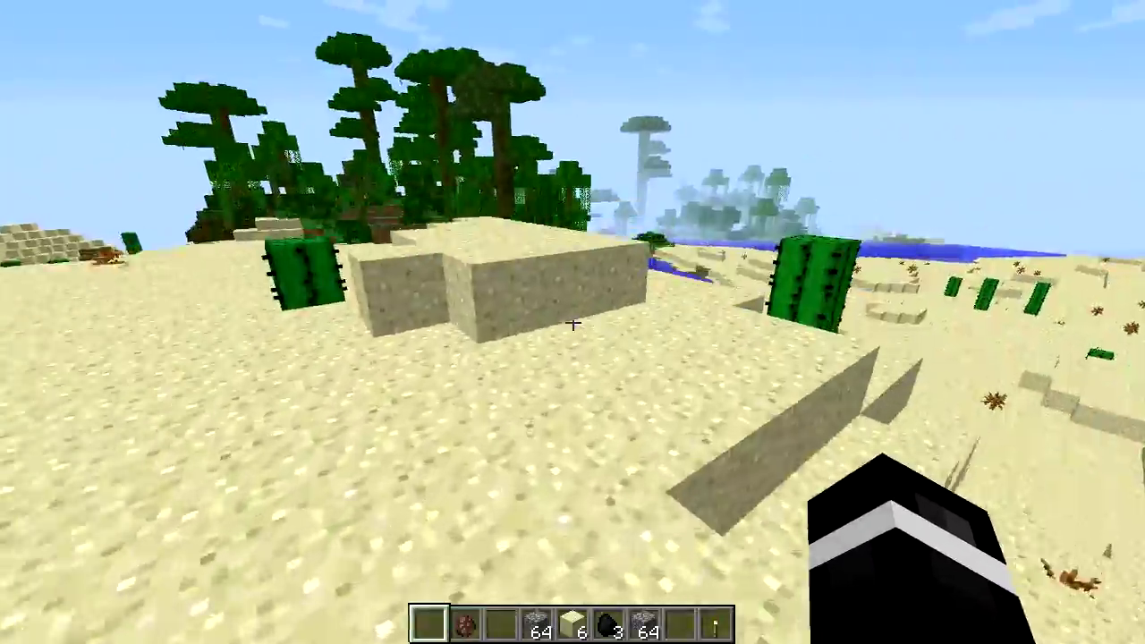
key(w)
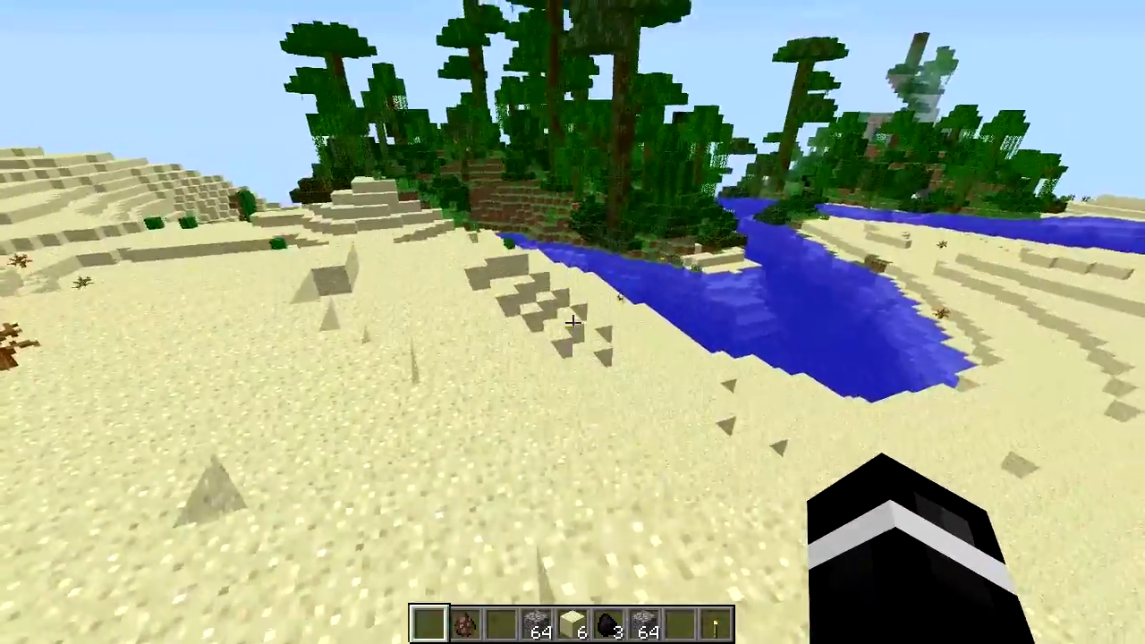
key(w)
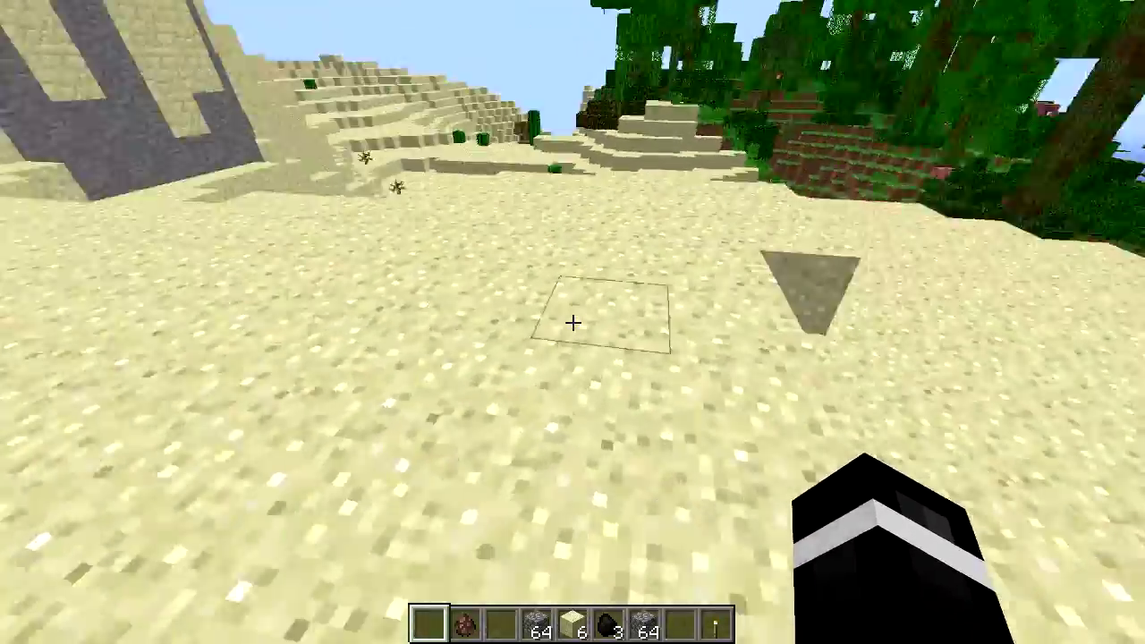
Take off from the sand and fly forward and upward over the jungle and river to above the clouds
key(space)
key(space)
key(space)
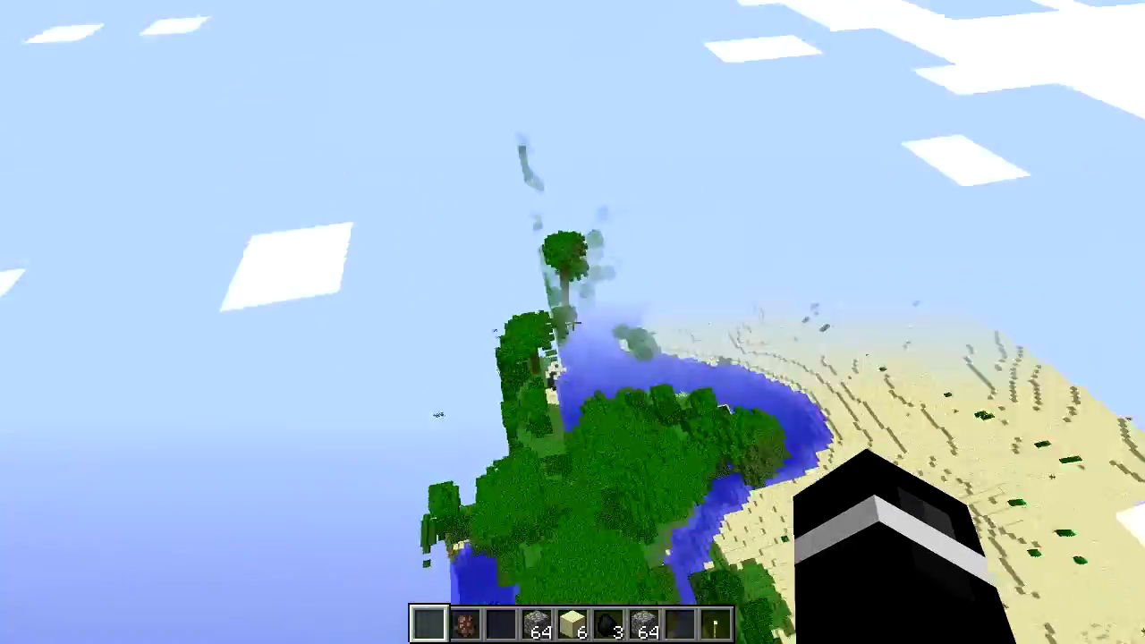
key(w)
key(space)
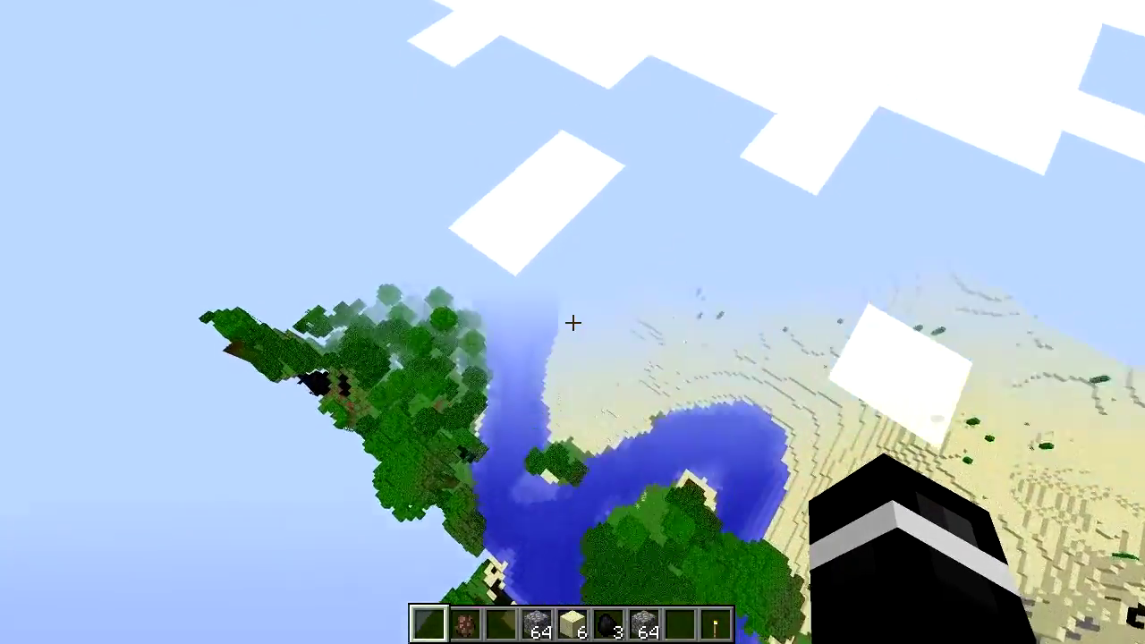
key(space)
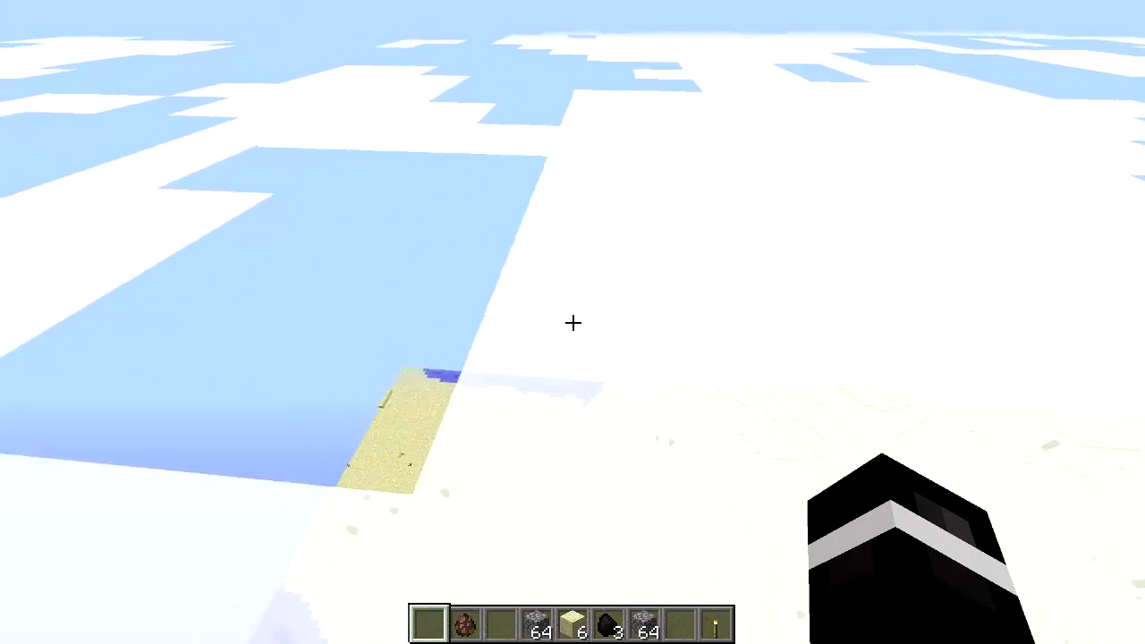
Alternately descend and climb around the cloud layer, and fly low over the jungle treetops out to the ocean
key(shift)
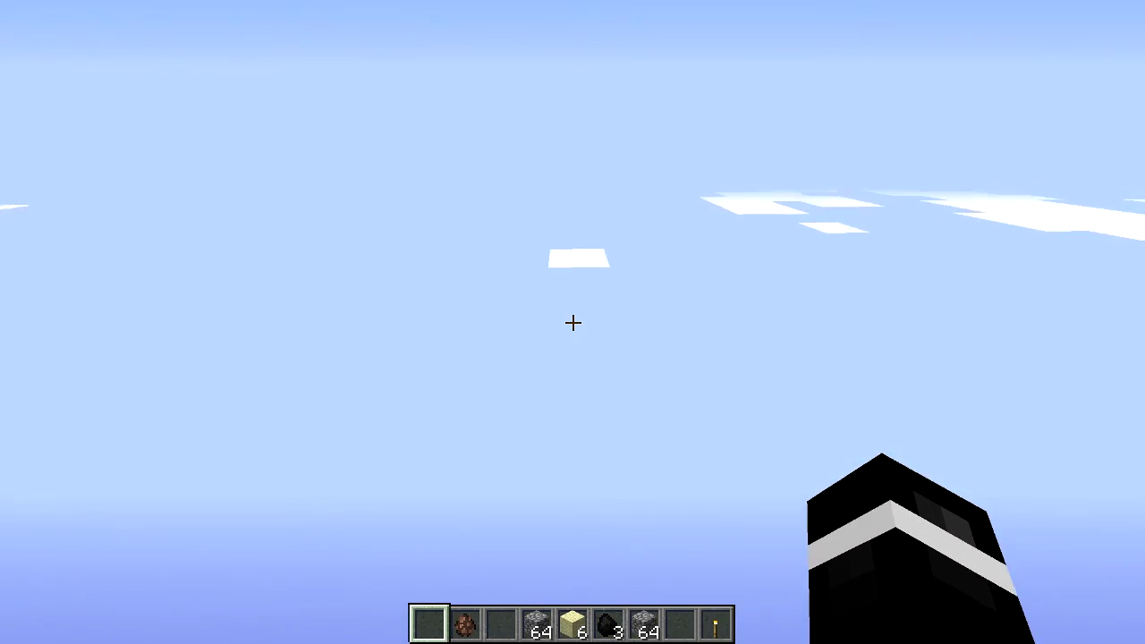
key(space)
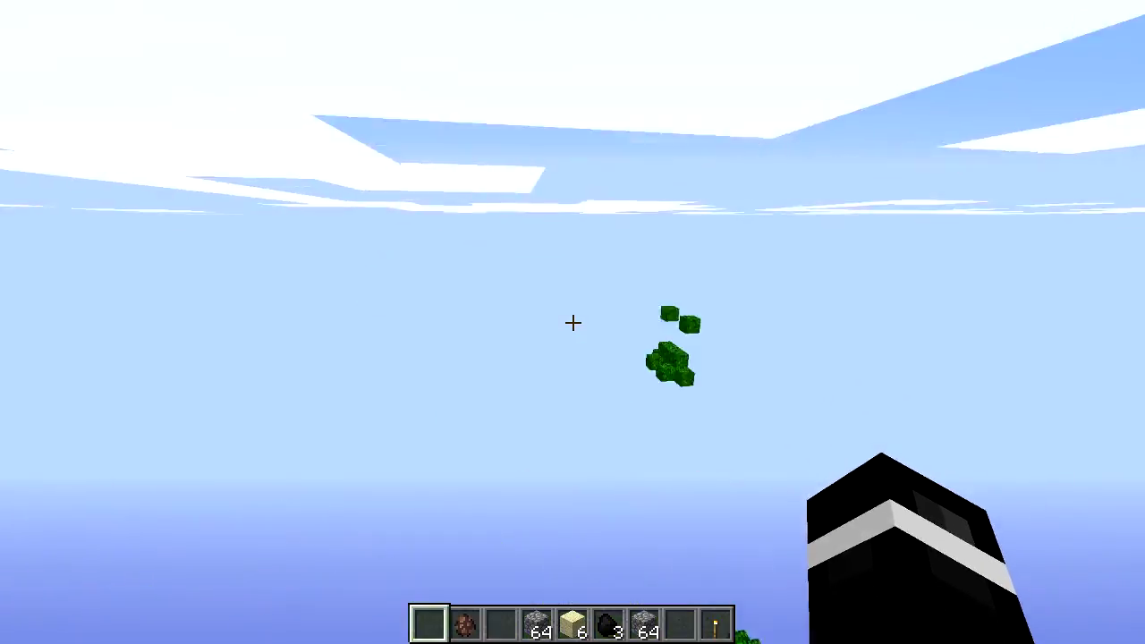
key(space)
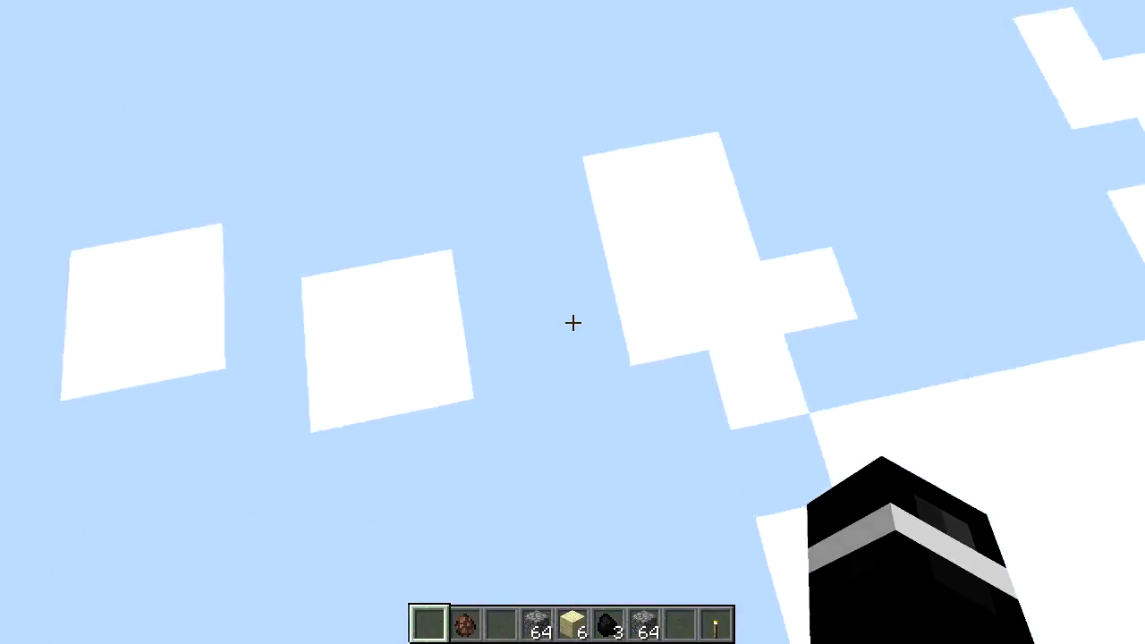
key(shift)
key(space)
key(shift)
key(space)
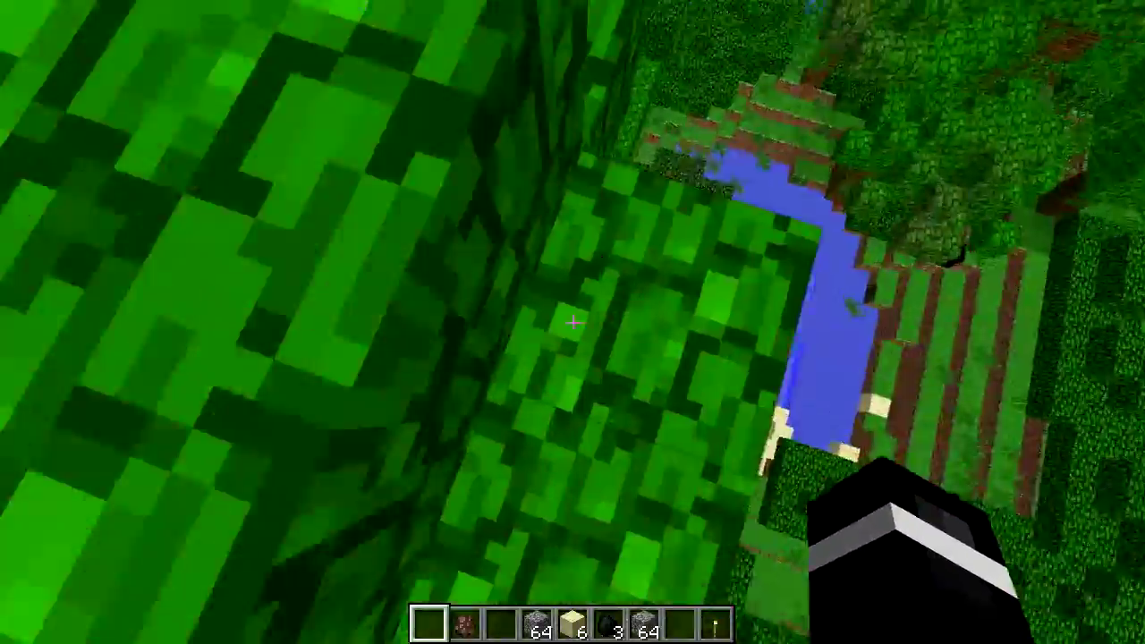
key(w)
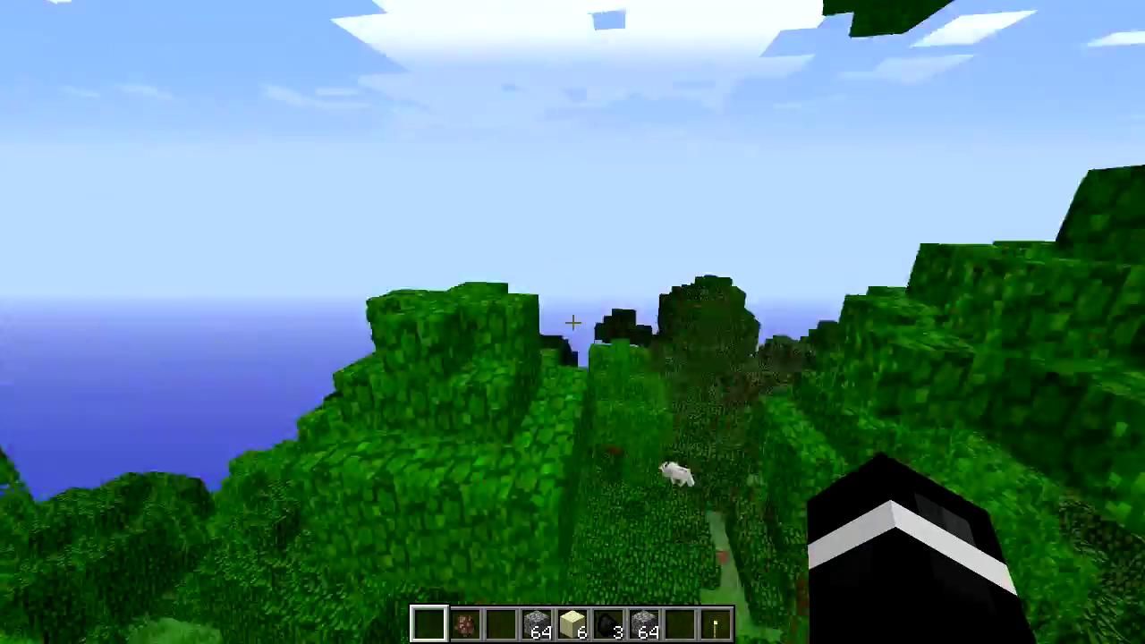
key(w)
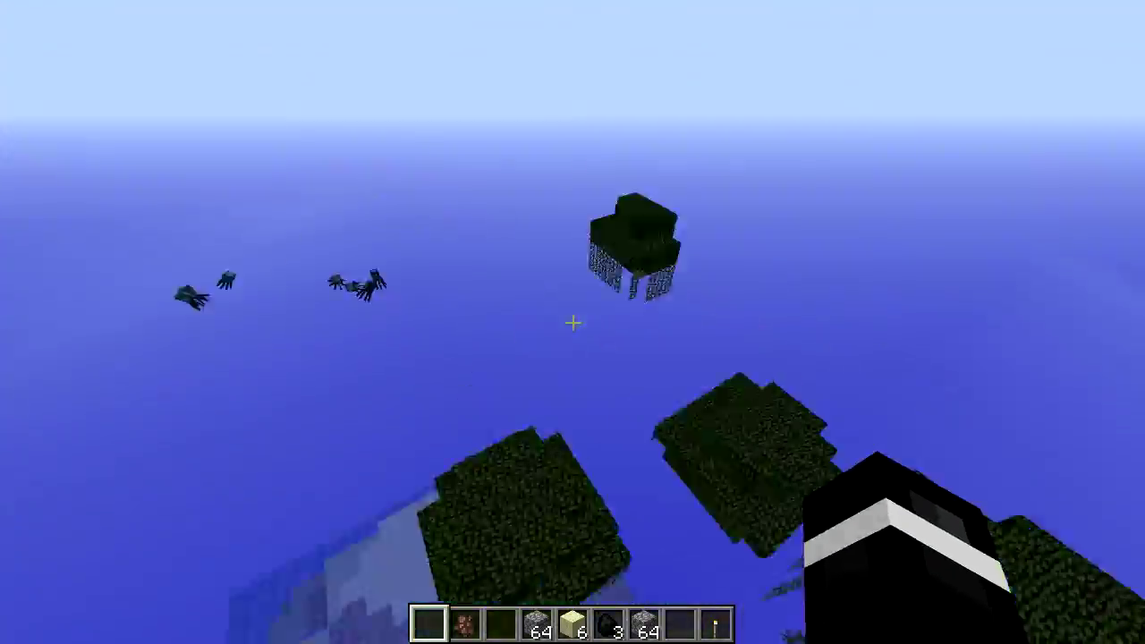